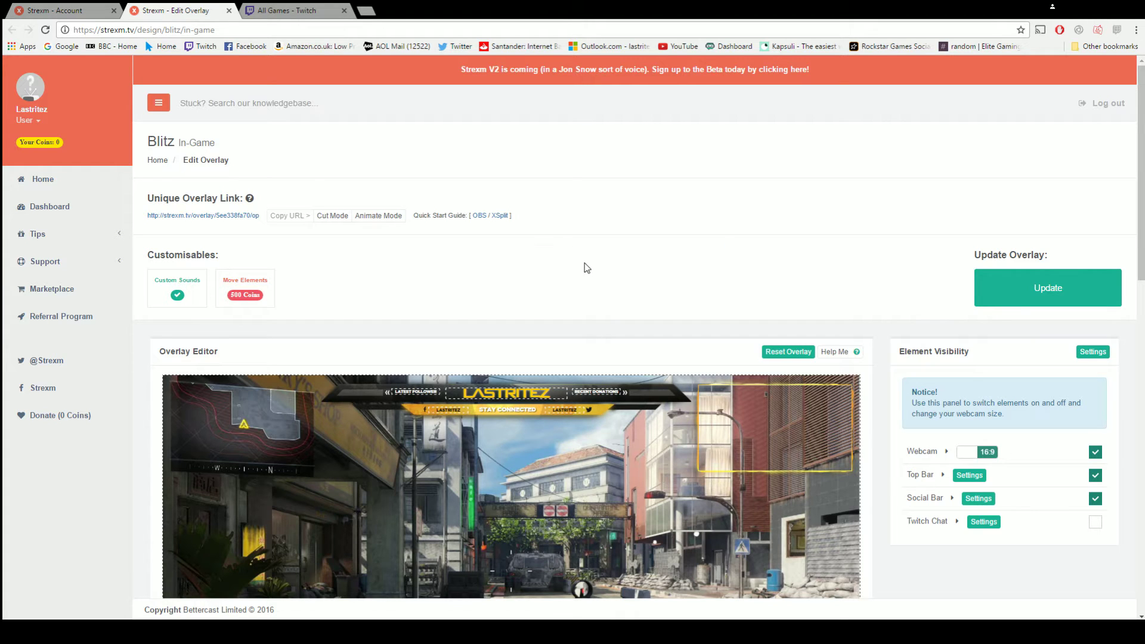
# Return to the account Home page and scroll down through the overlay cards
pyautogui.click(70, 184)
pyautogui.scroll(-1, 425, 194)
pyautogui.moveTo(273, 495)
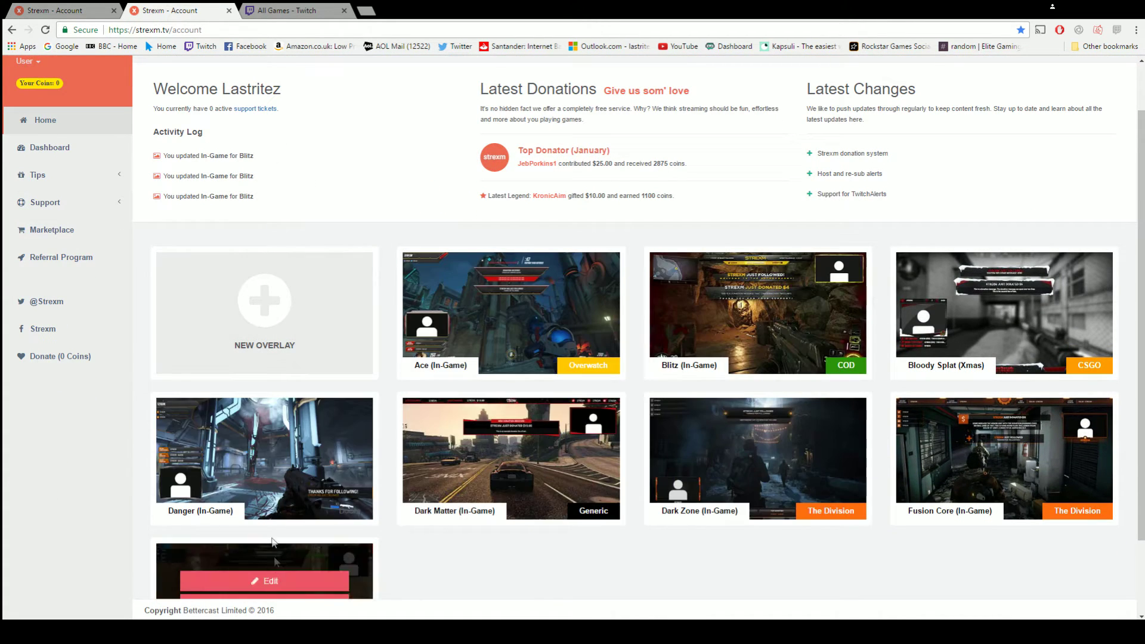
# Open the Marketplace, scroll the overlay list, and highlight the Apocalypse overlay's 300 coin price
pyautogui.moveTo(969, 328)
pyautogui.click(70, 231)
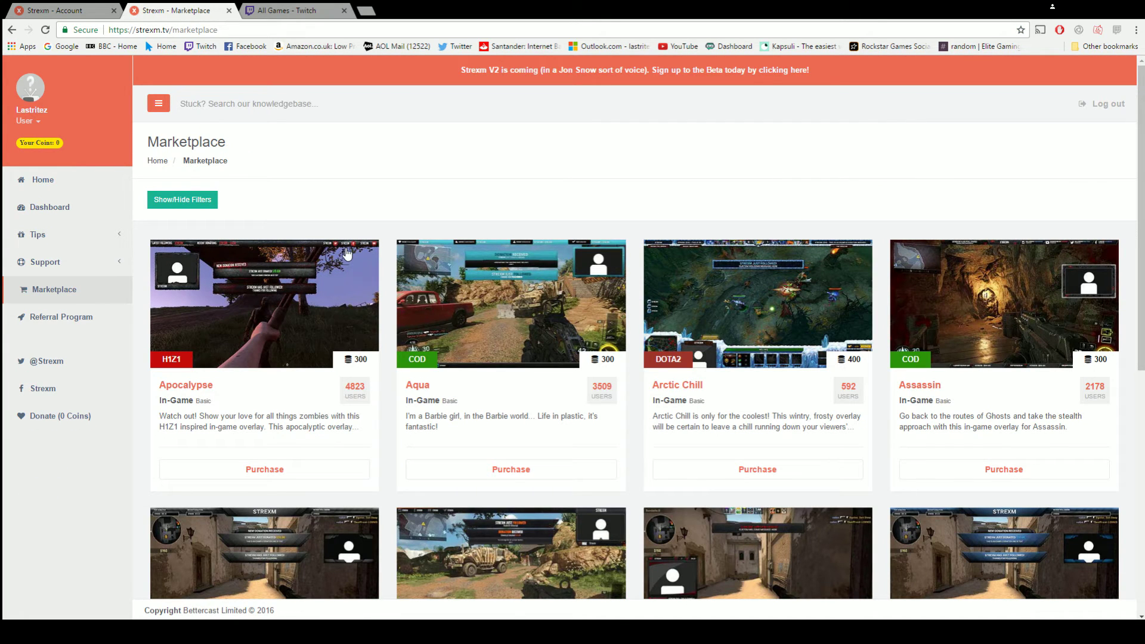
pyautogui.scroll(-1, 647, 182)
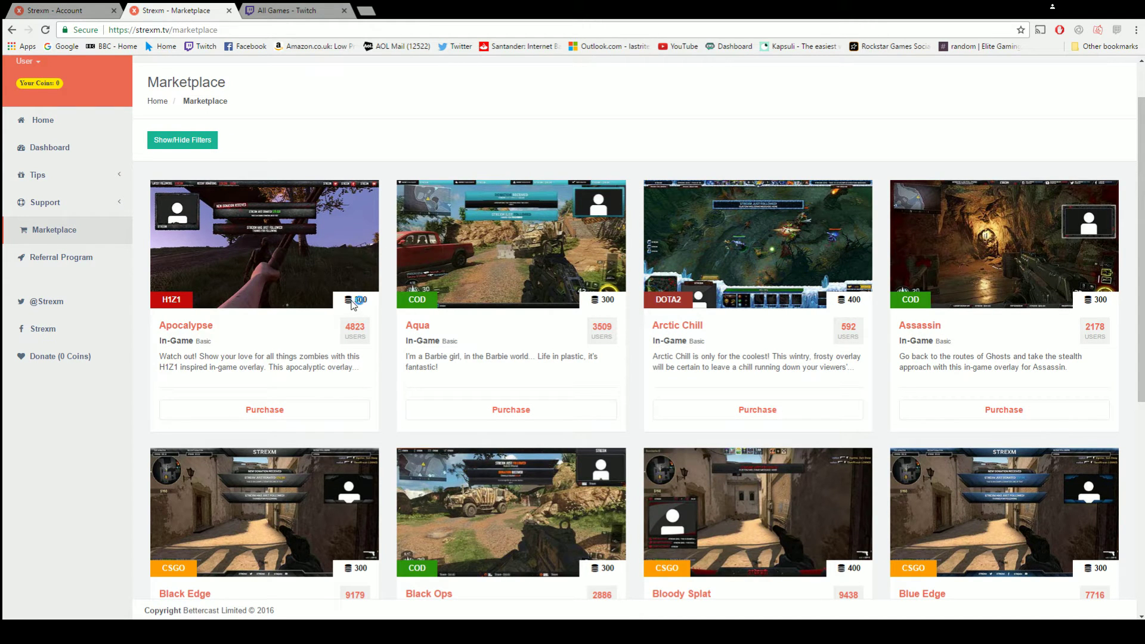
pyautogui.moveTo(345, 303); pyautogui.dragTo(371, 303)
pyautogui.click(374, 307)
pyautogui.click(38, 84)
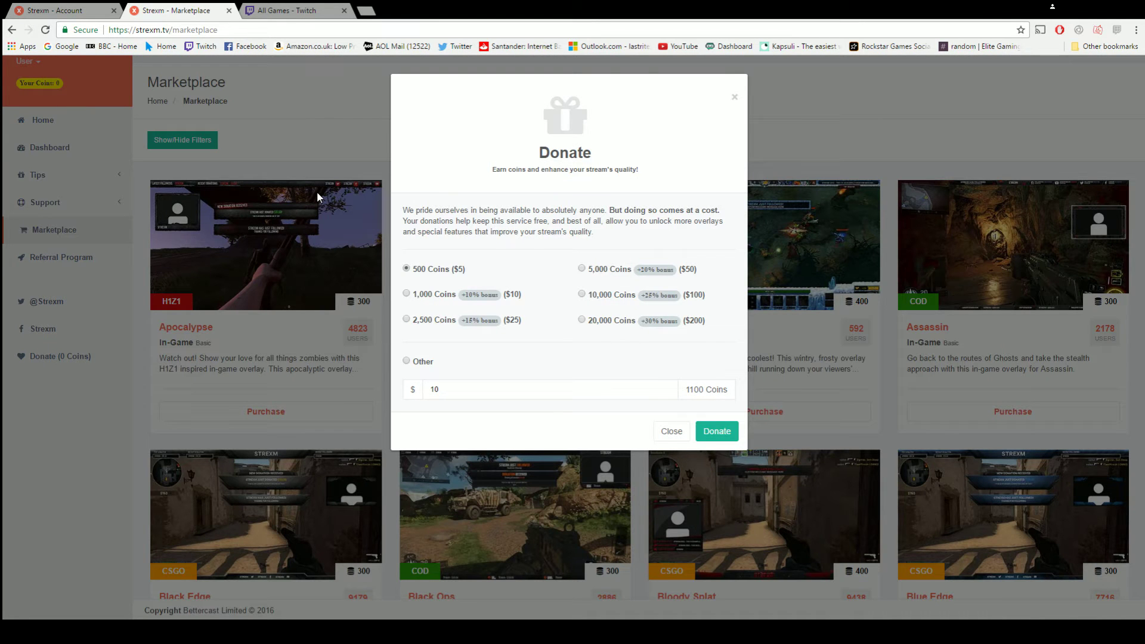
pyautogui.click(407, 295)
pyautogui.click(407, 269)
pyautogui.click(407, 294)
pyautogui.click(406, 320)
pyautogui.click(672, 430)
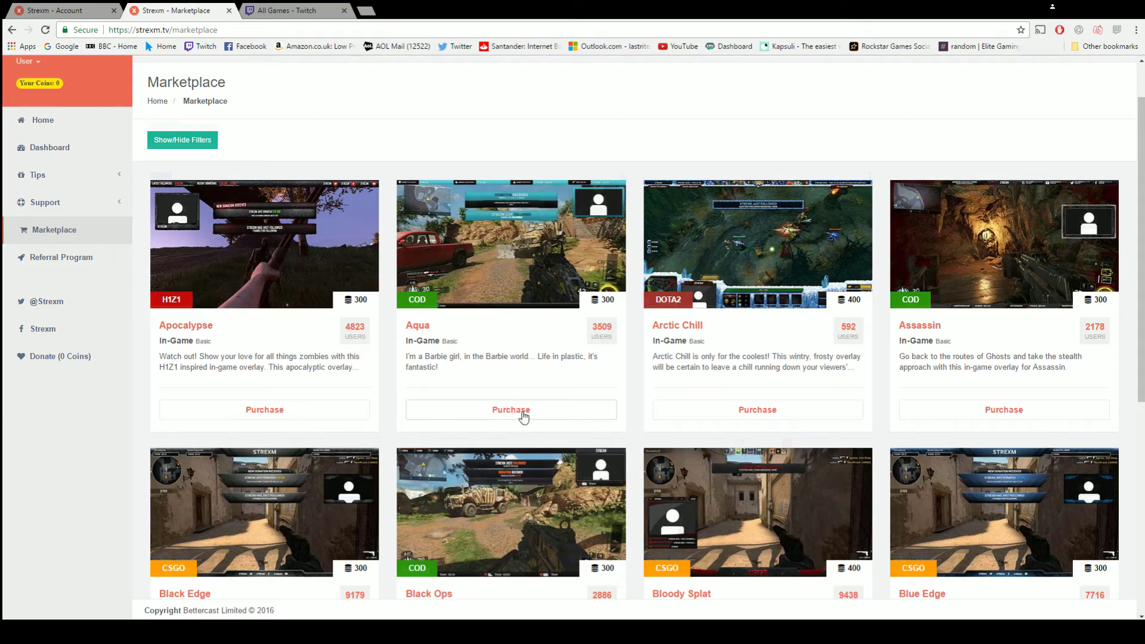
# Browse the Marketplace list and untick Hide Purchased in the filters to include owned overlays
pyautogui.scroll(-2, 522, 418)
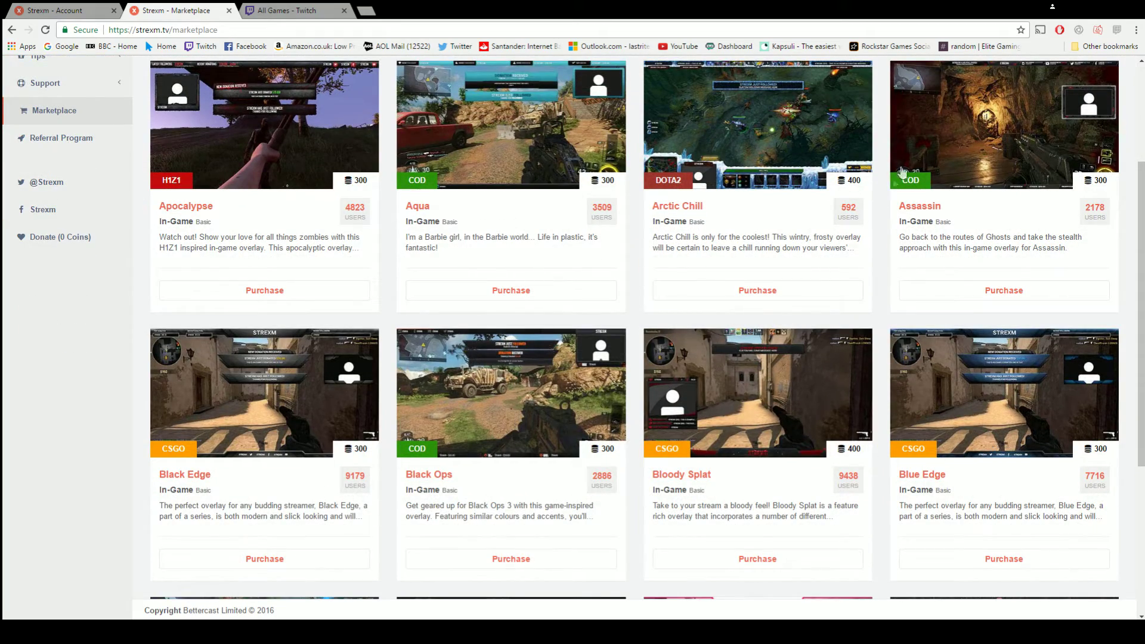
pyautogui.scroll(-5, 787, 261)
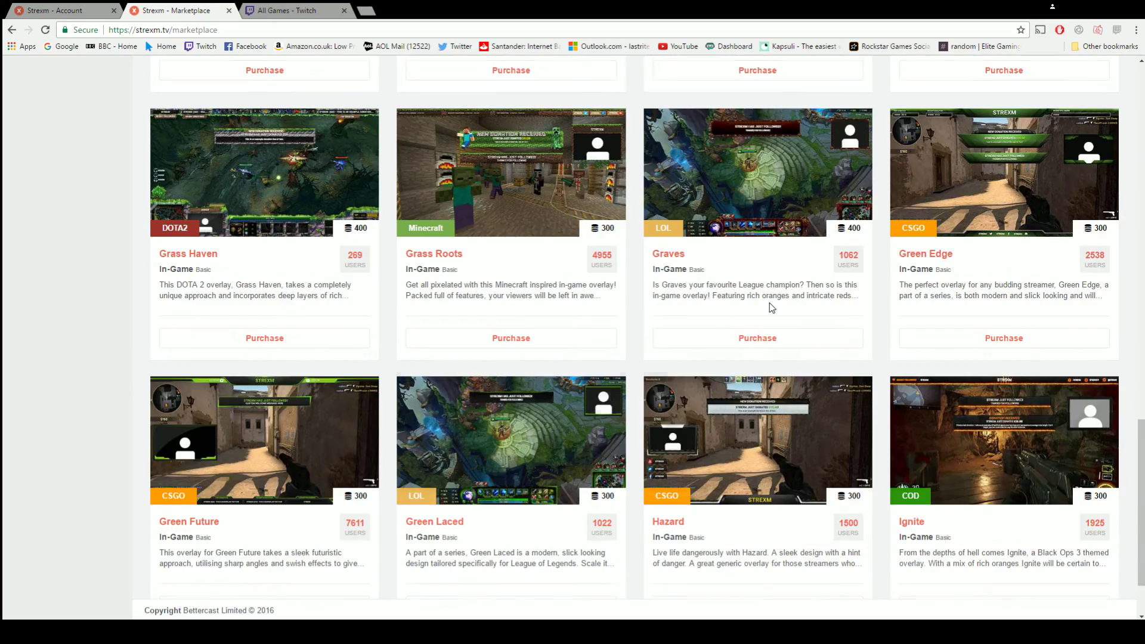
pyautogui.scroll(-1, 771, 307)
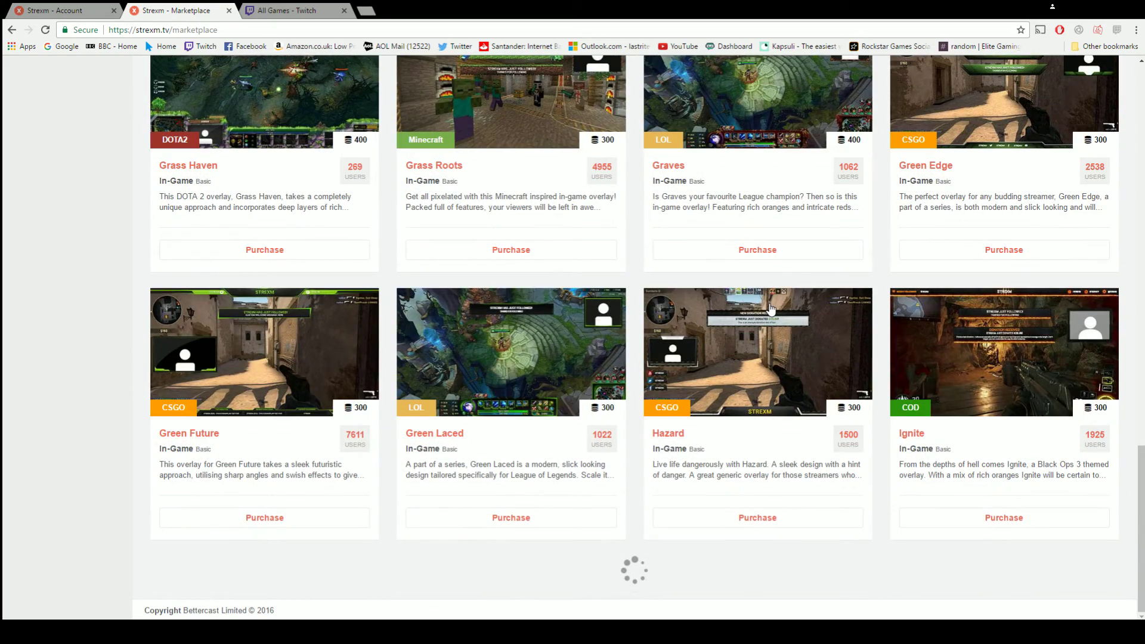
pyautogui.scroll(20, 769, 307)
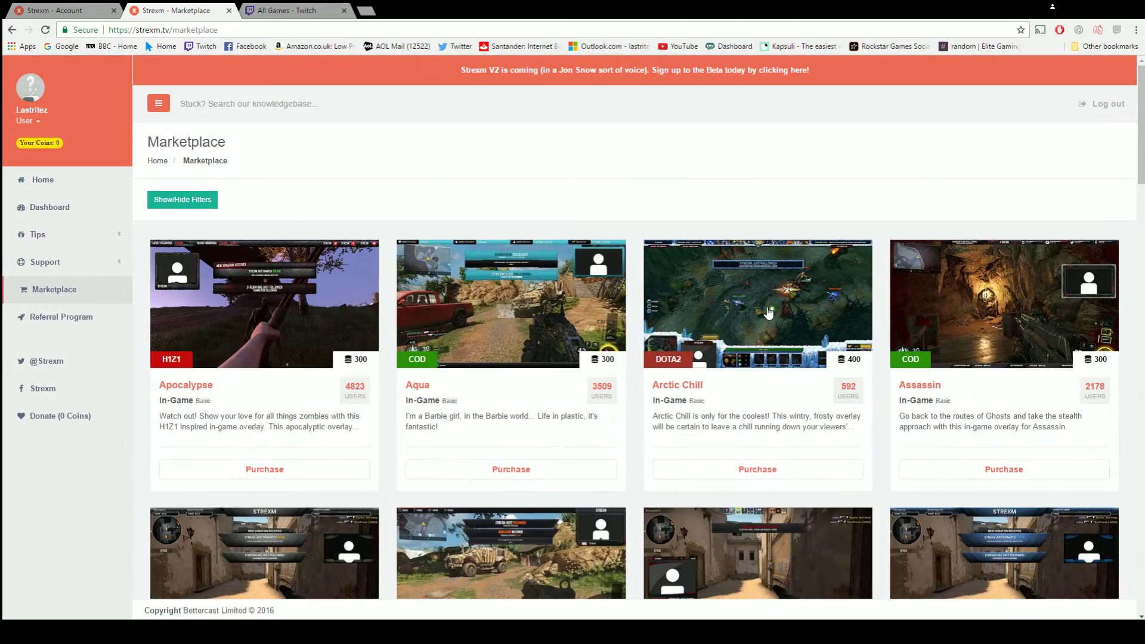
pyautogui.click(211, 201)
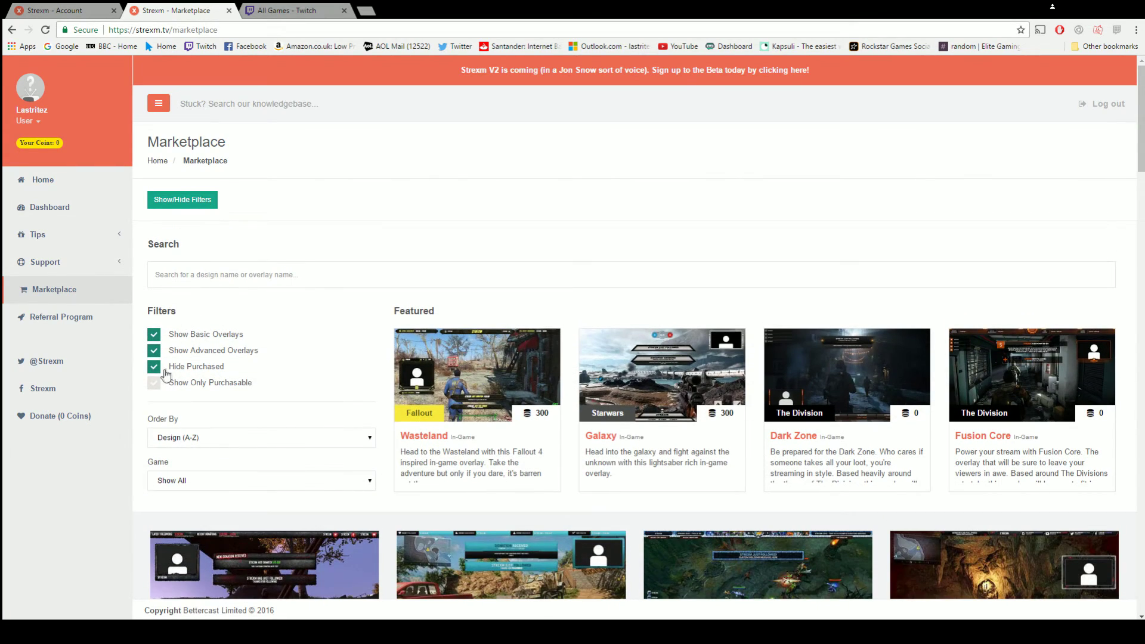
pyautogui.click(154, 369)
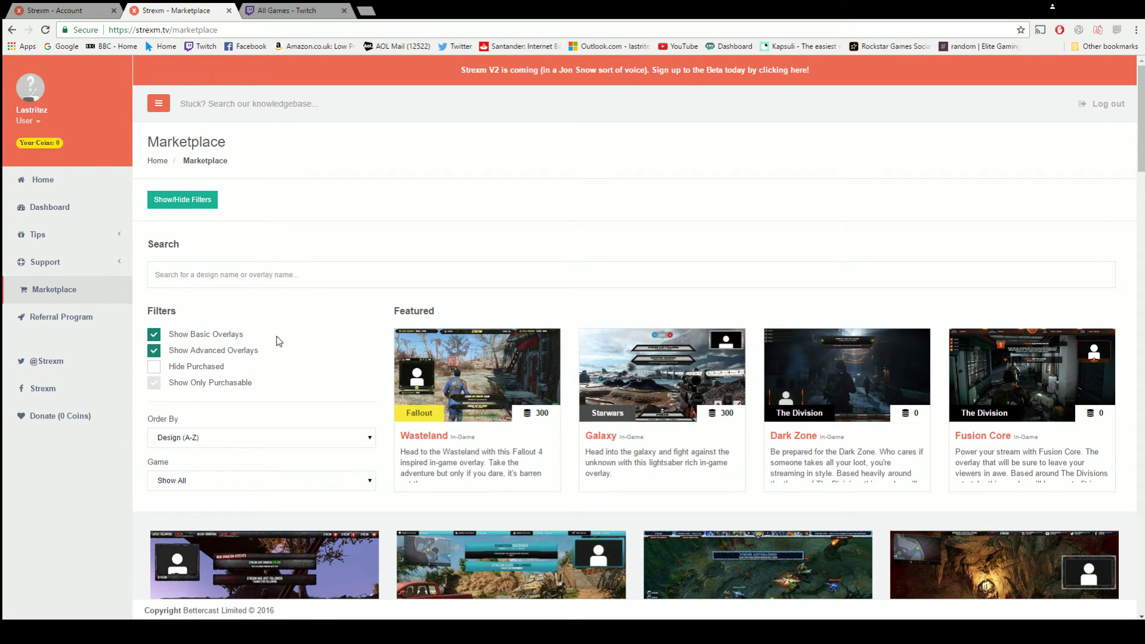
# Scroll through the full overlay list, then return to the Dashboard to edit the Blitz overlay
pyautogui.scroll(-3, 307, 343)
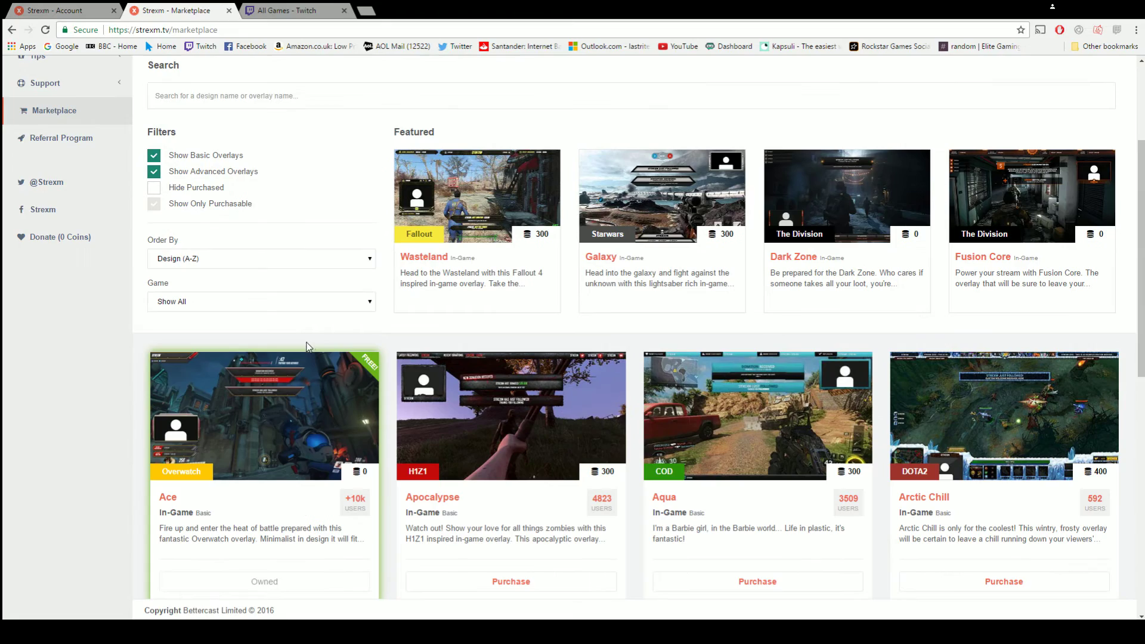
pyautogui.scroll(-2, 530, 312)
pyautogui.scroll(-2, 533, 313)
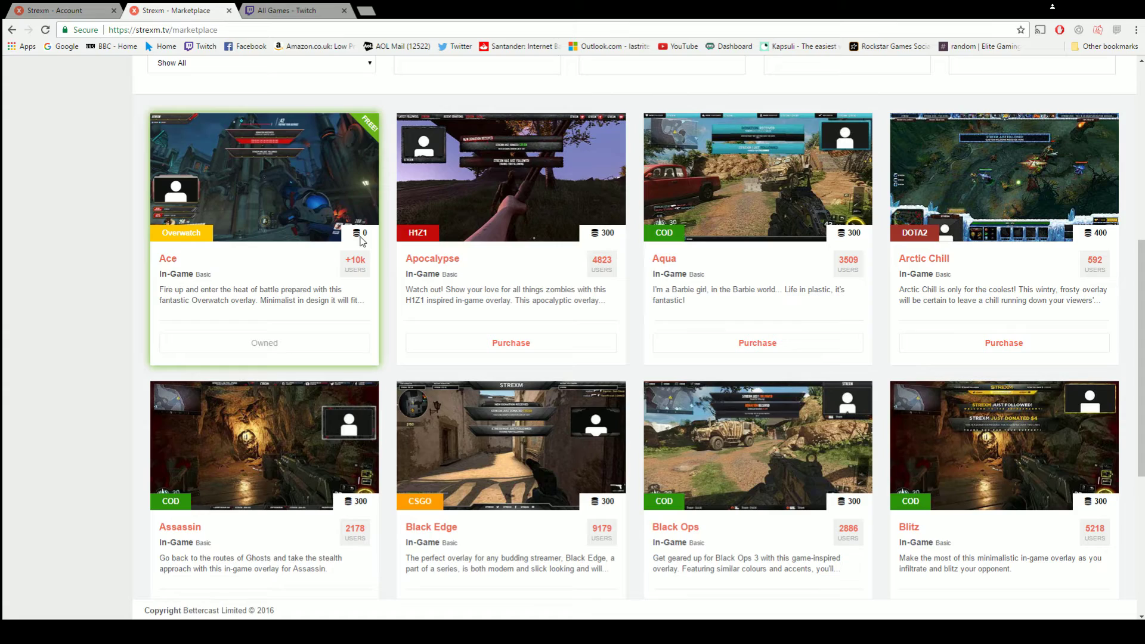
pyautogui.scroll(-5, 674, 276)
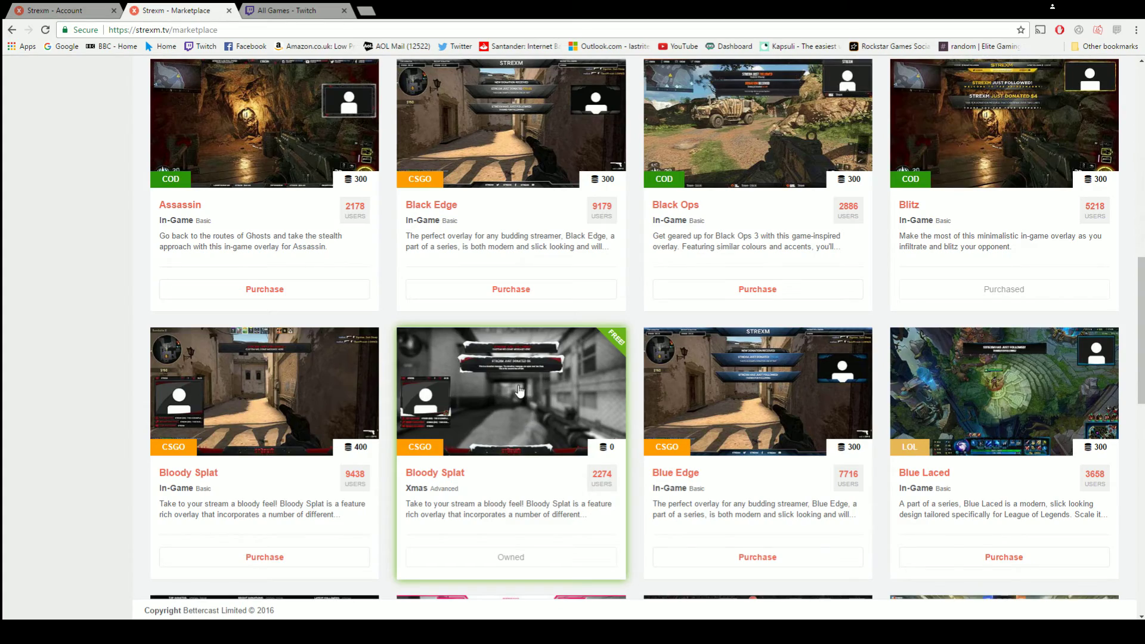
pyautogui.scroll(12, 519, 391)
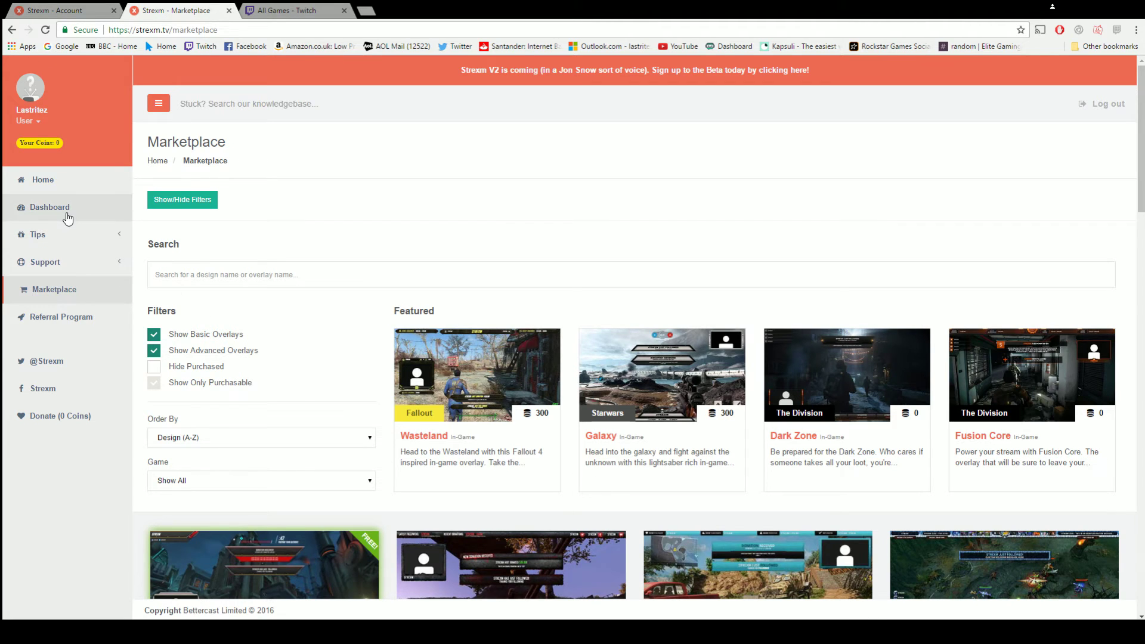
pyautogui.click(54, 200)
pyautogui.moveTo(548, 394)
pyautogui.moveTo(775, 378)
pyautogui.click(756, 352)
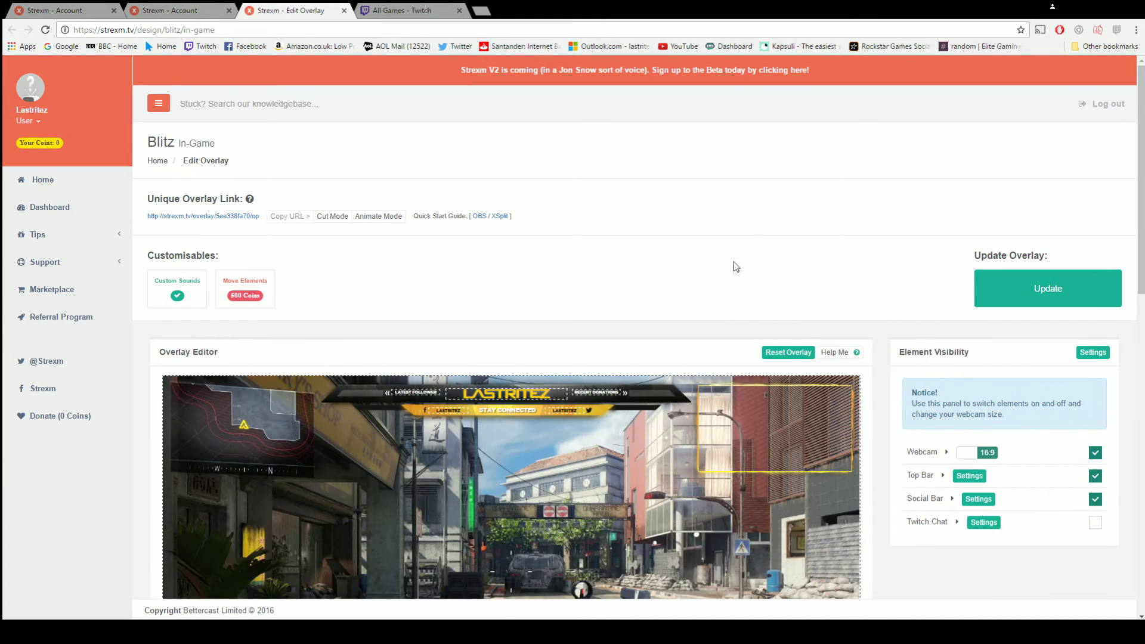
pyautogui.scroll(-2, 787, 203)
pyautogui.scroll(-1, 800, 187)
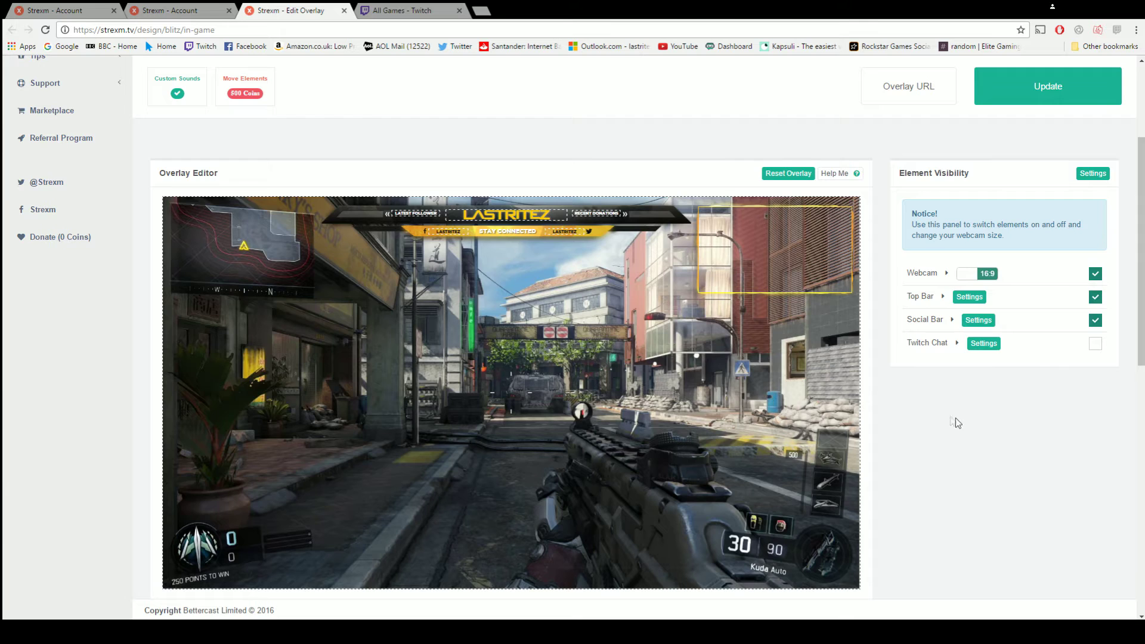
pyautogui.scroll(-1, 954, 417)
pyautogui.scroll(1, 948, 295)
# Try the webcam frame at 4:3, then leave it at 16:9 and shown
pyautogui.click(979, 274)
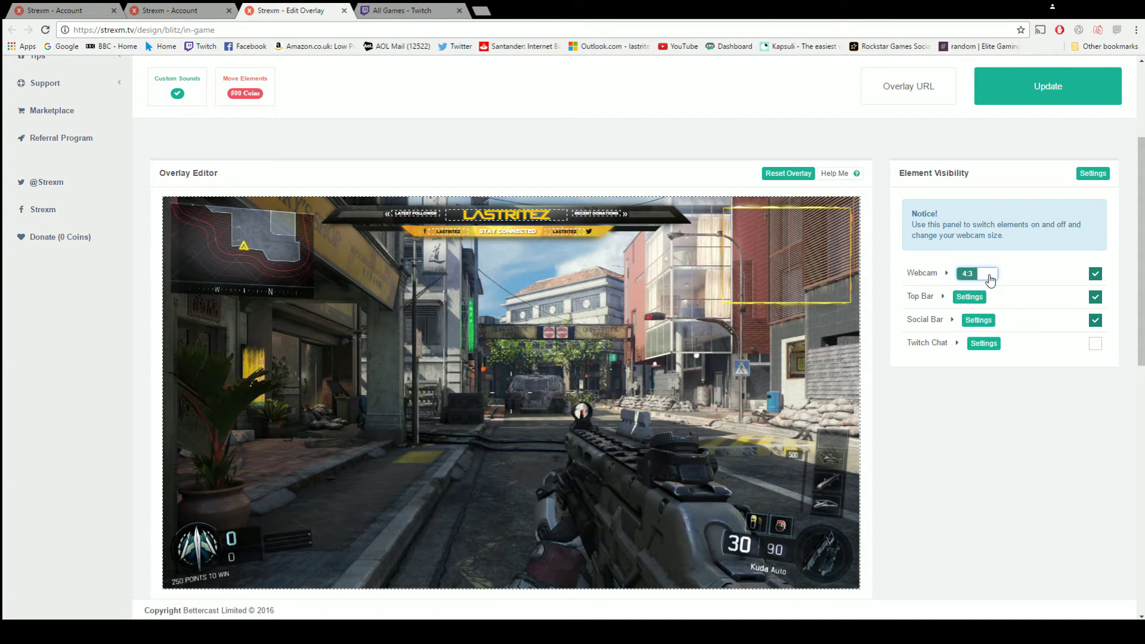
pyautogui.click(990, 278)
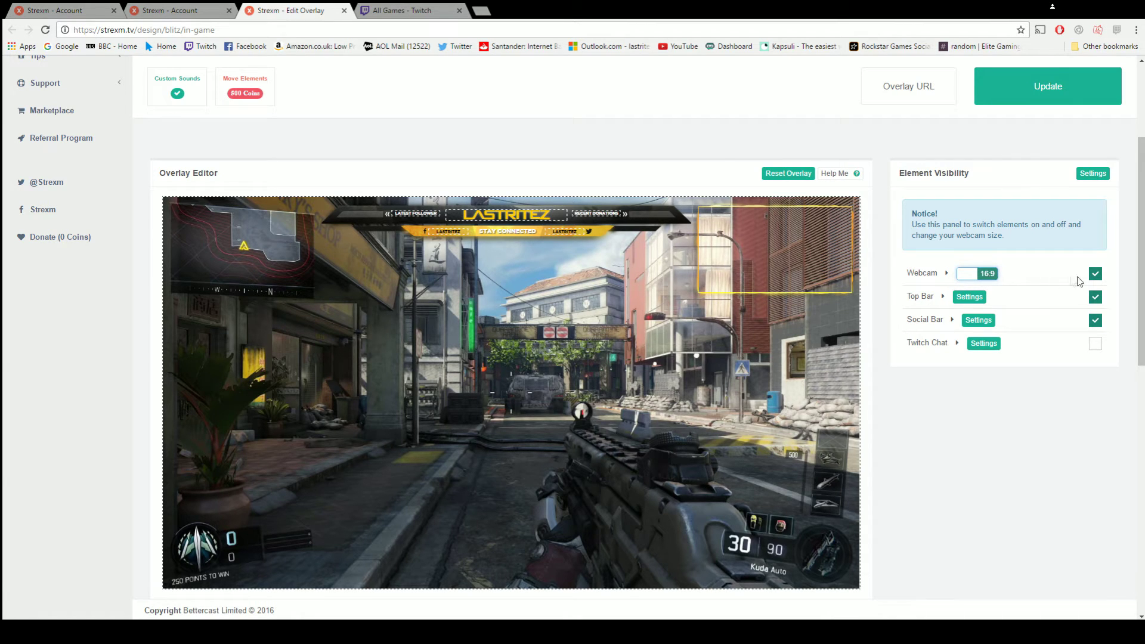
pyautogui.click(1097, 277)
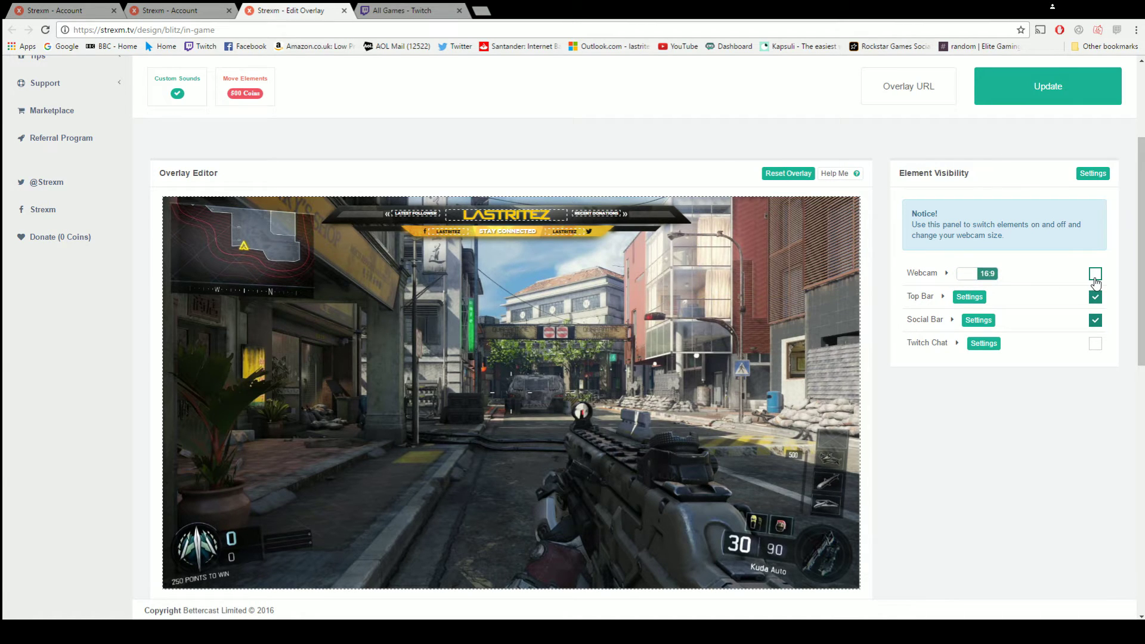
pyautogui.click(1096, 278)
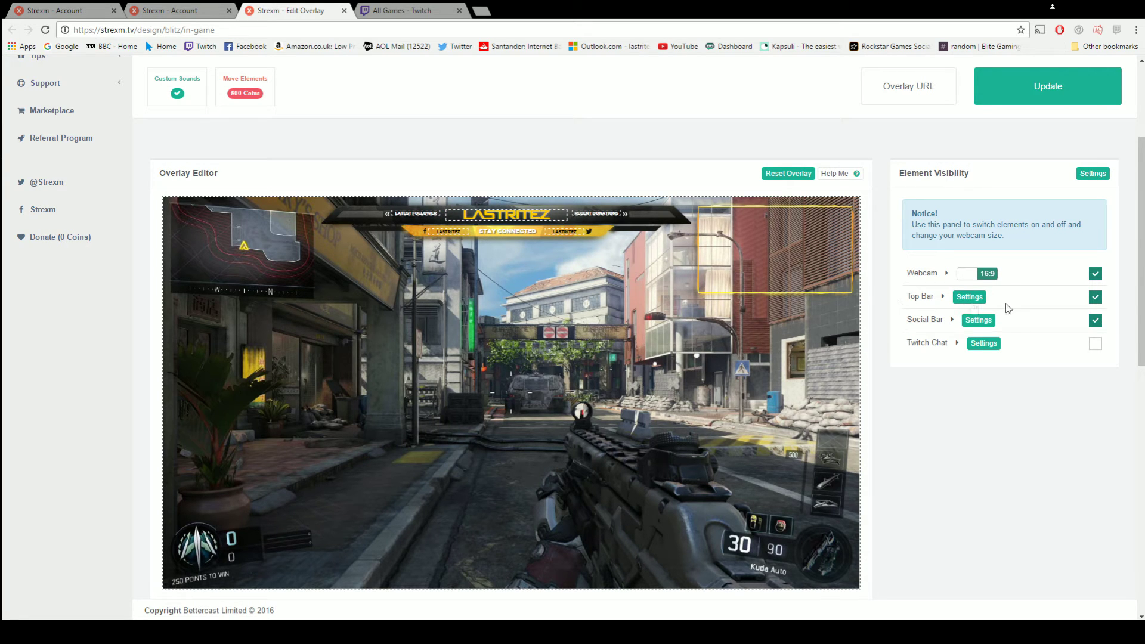
# Turn the Social Bar off, leaving the Webcam and Top Bar checked
pyautogui.click(1095, 299)
pyautogui.click(1095, 321)
pyautogui.click(1095, 275)
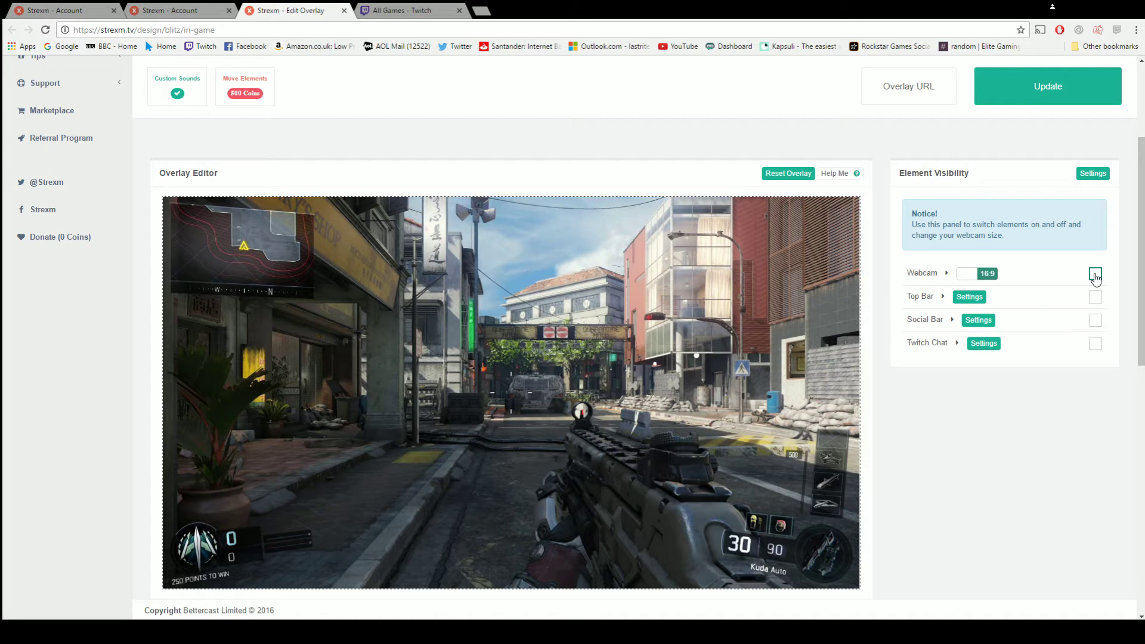
pyautogui.click(1095, 275)
pyautogui.click(1096, 299)
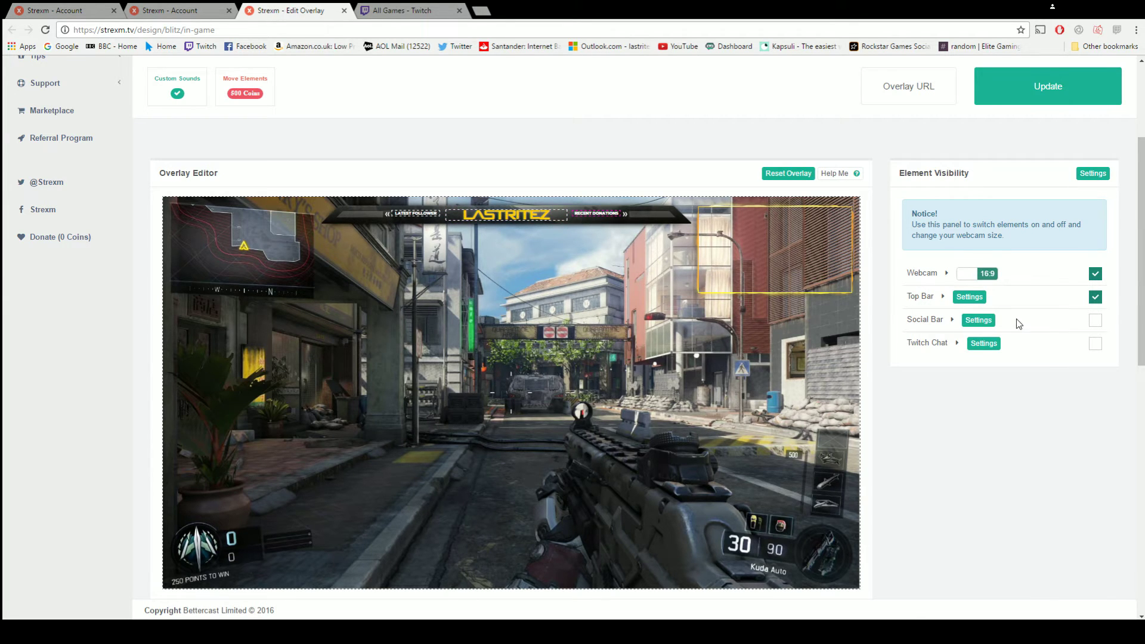
# Review the Top Bar's Feature One choices without changing them
pyautogui.click(969, 297)
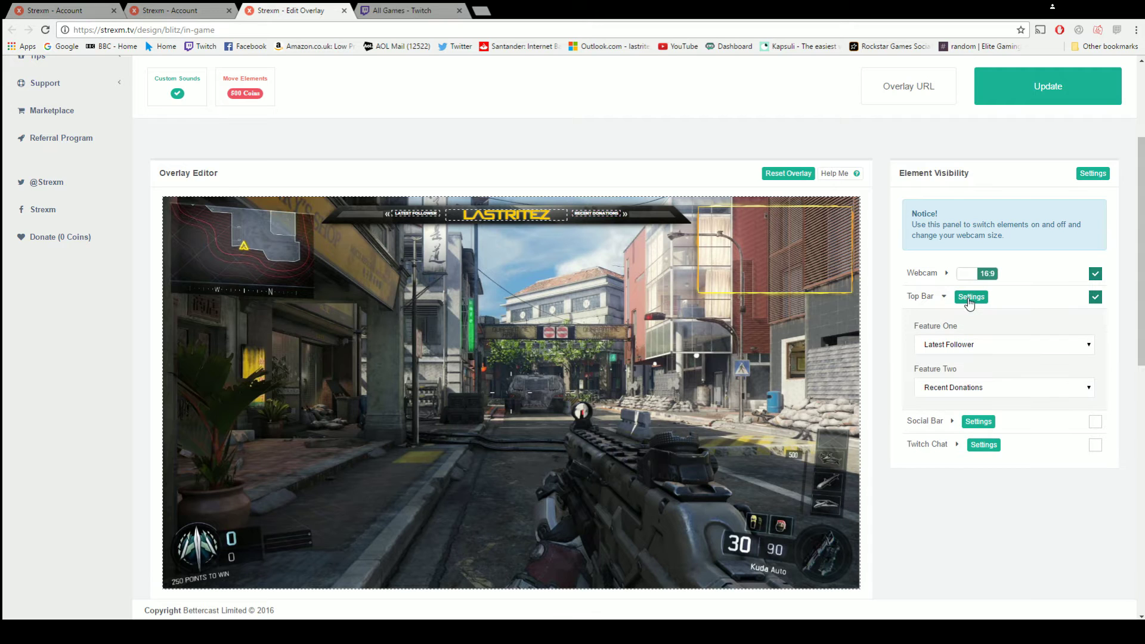
pyautogui.click(1090, 350)
pyautogui.click(1040, 485)
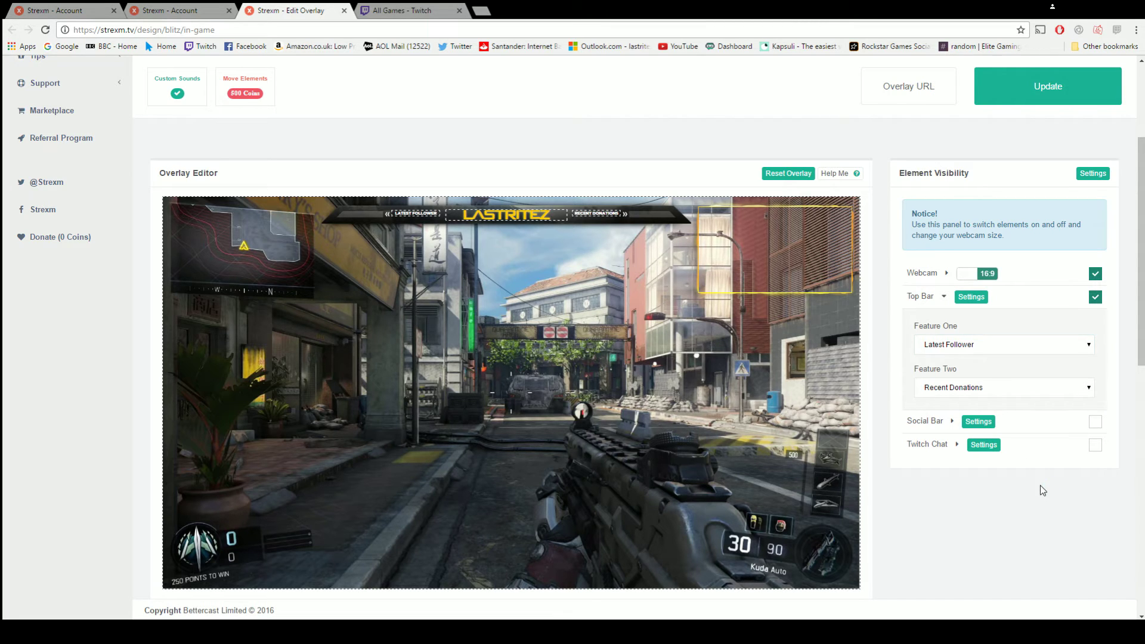
pyautogui.click(974, 300)
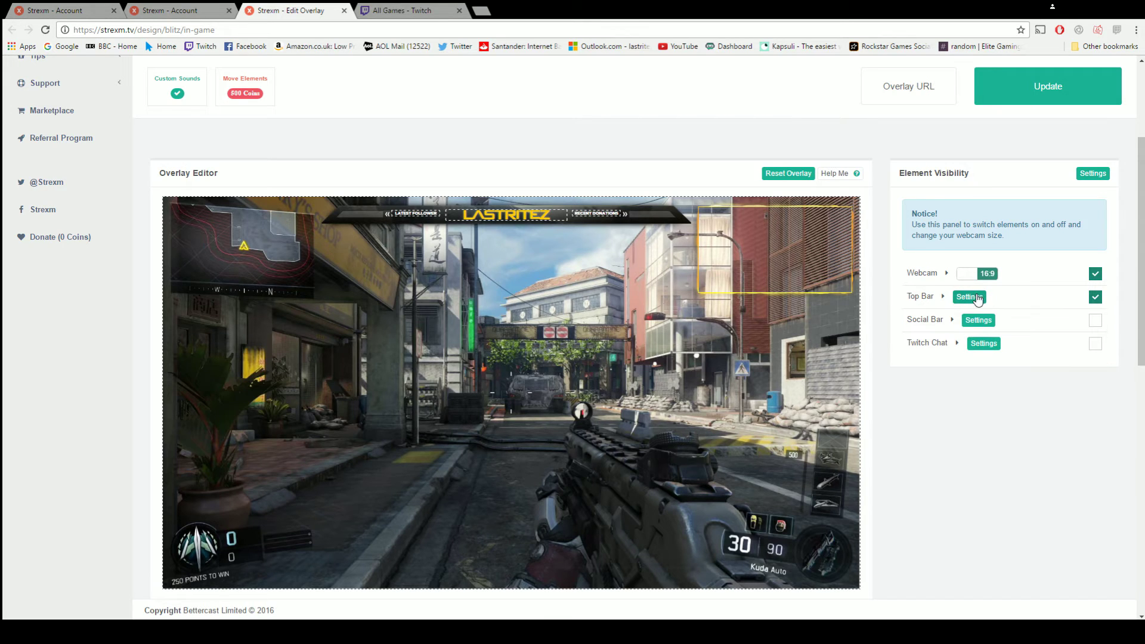
# Re-enable the Social Bar and check its icon options, keeping Facebook and Twitter
pyautogui.click(976, 329)
pyautogui.click(975, 328)
pyautogui.click(1095, 321)
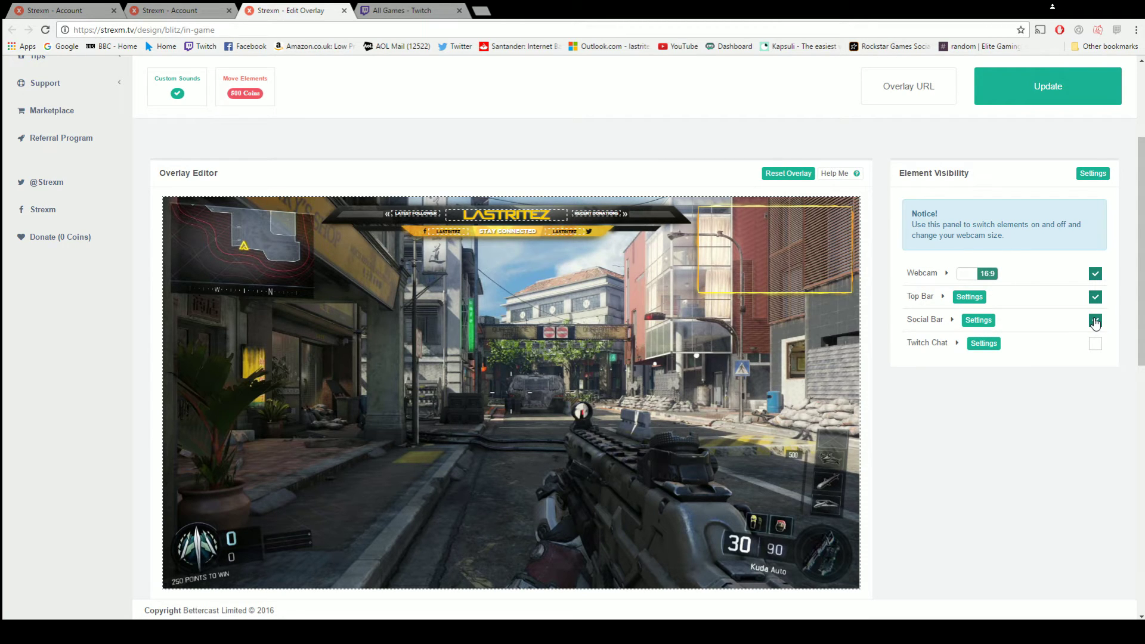
pyautogui.click(981, 322)
pyautogui.click(1063, 371)
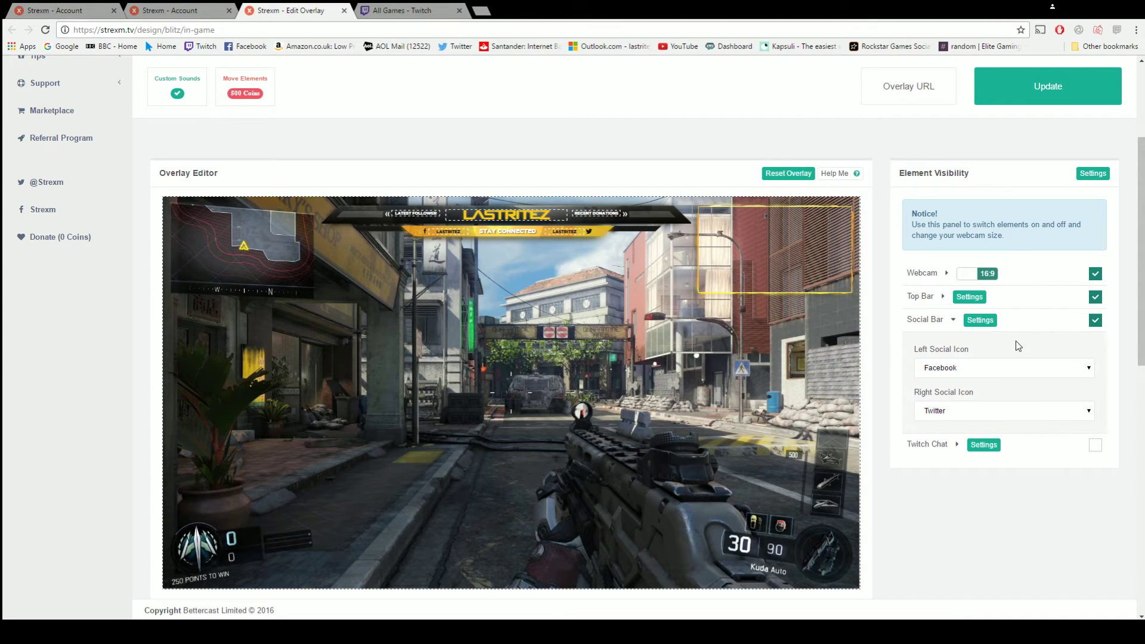
pyautogui.click(981, 321)
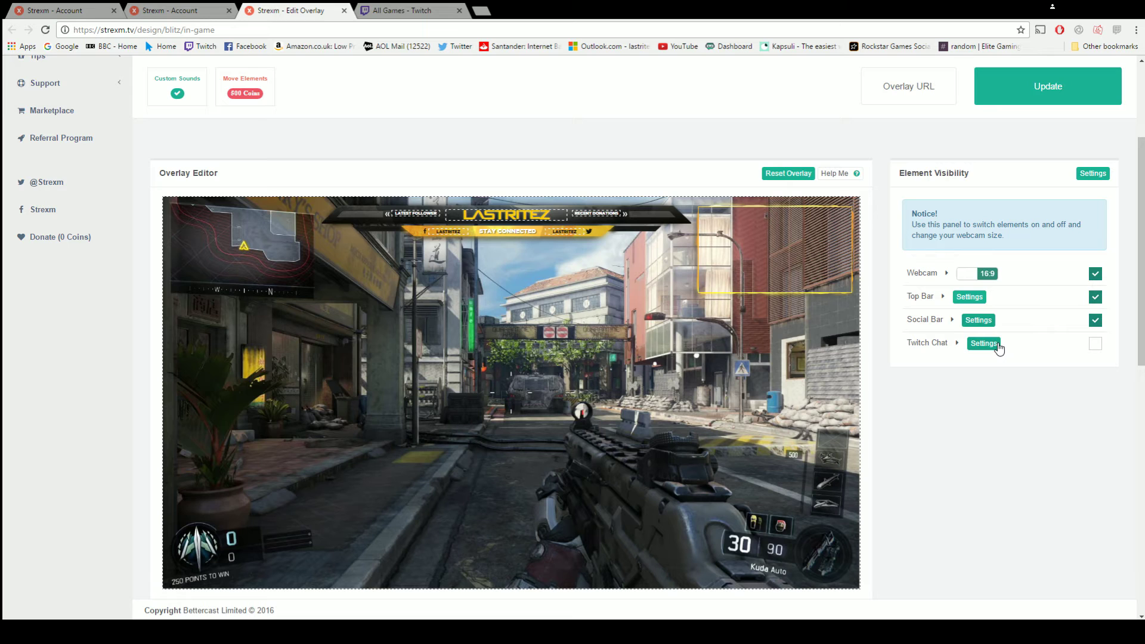
# Pick the BetterTTV Dark theme in Twitch Chat settings, then untick Twitch Chat again
pyautogui.click(1095, 345)
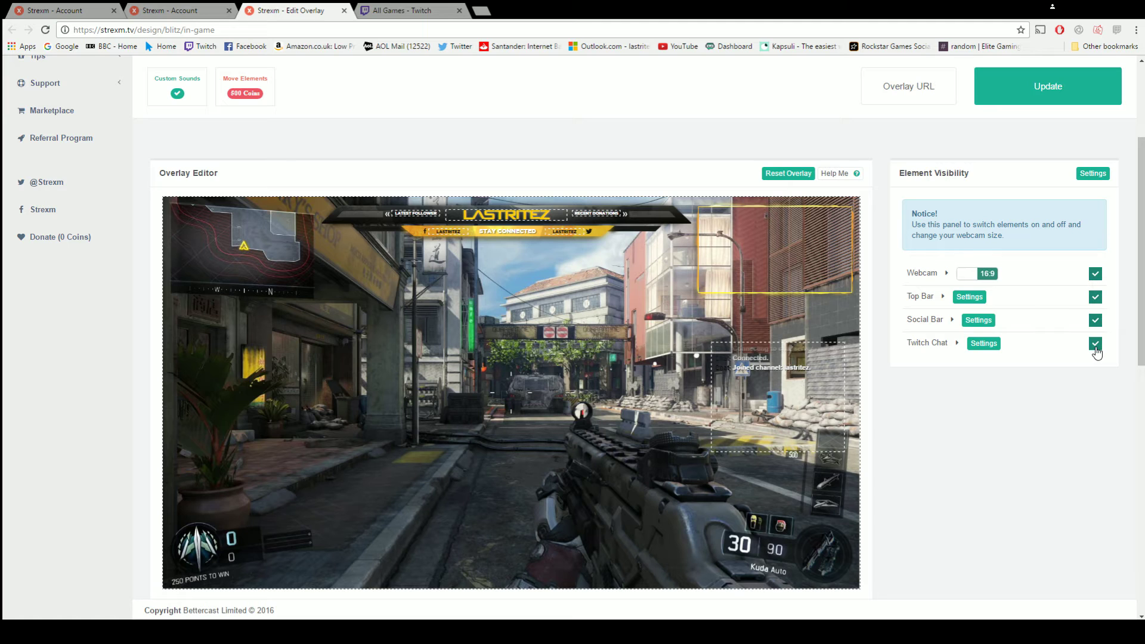
pyautogui.click(984, 343)
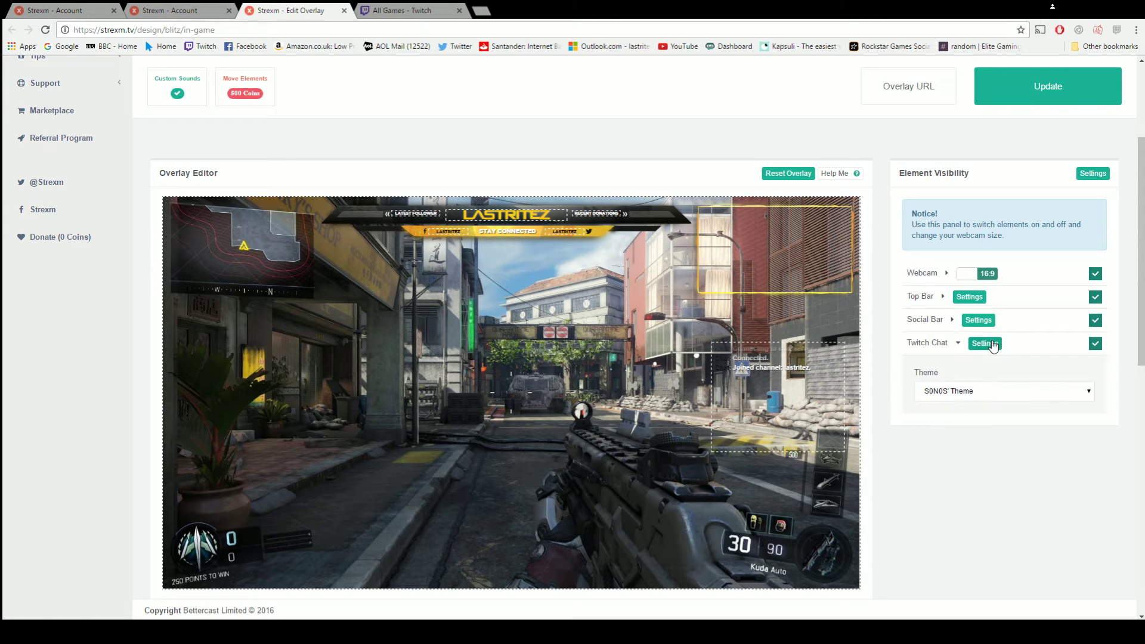
pyautogui.click(995, 402)
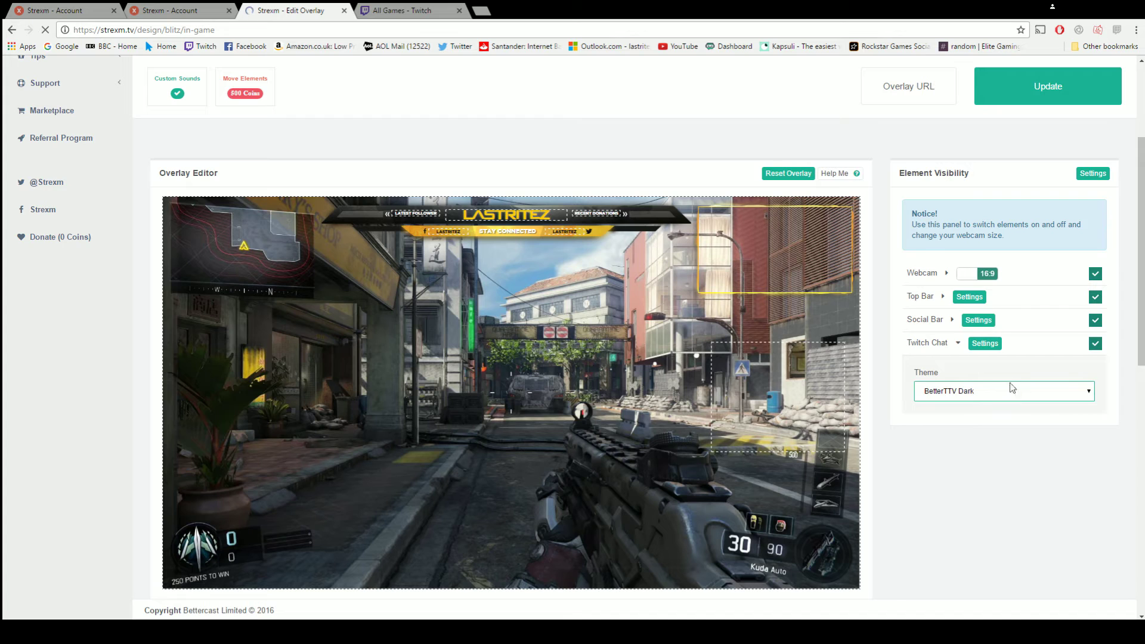
pyautogui.click(1095, 344)
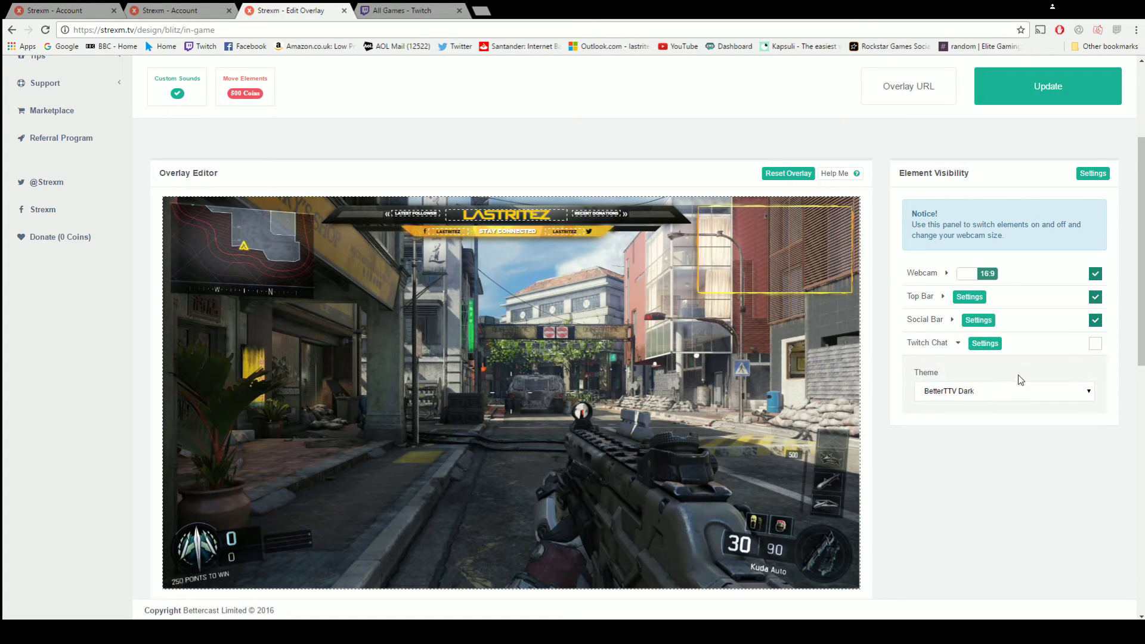
pyautogui.scroll(-7, 897, 441)
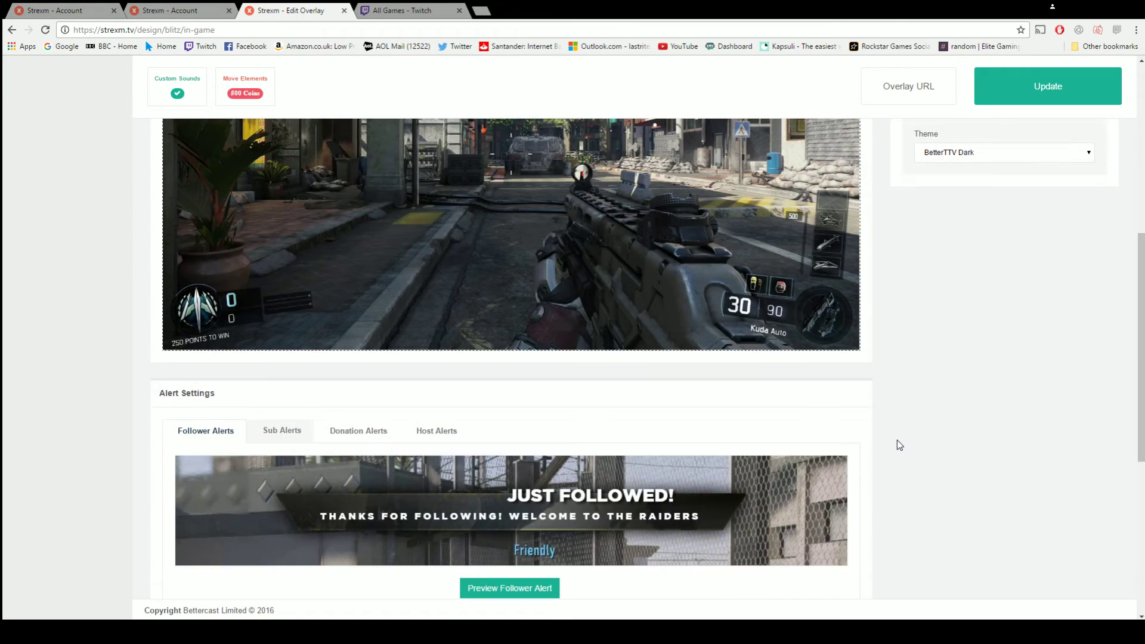
pyautogui.scroll(-1, 897, 449)
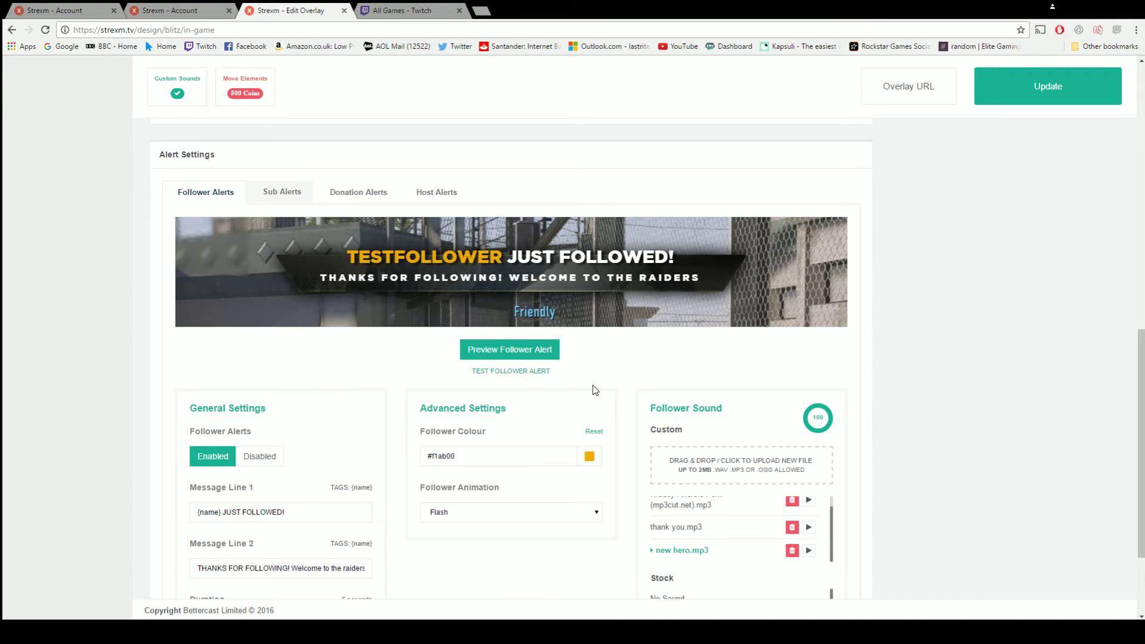
pyautogui.scroll(-1, 609, 354)
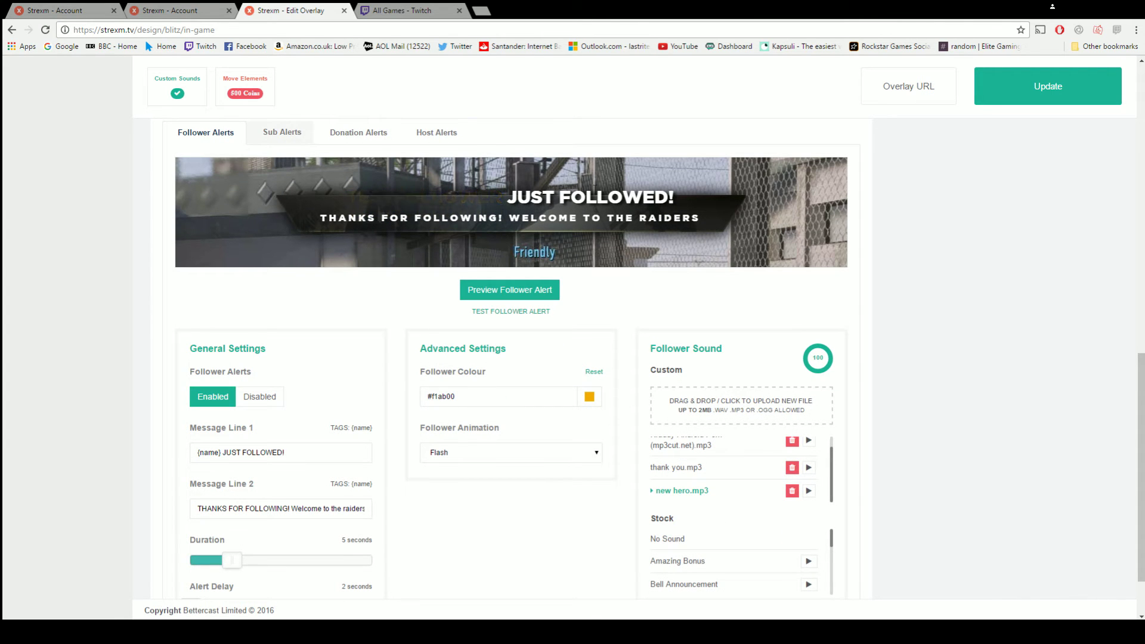
pyautogui.scroll(-1, 417, 310)
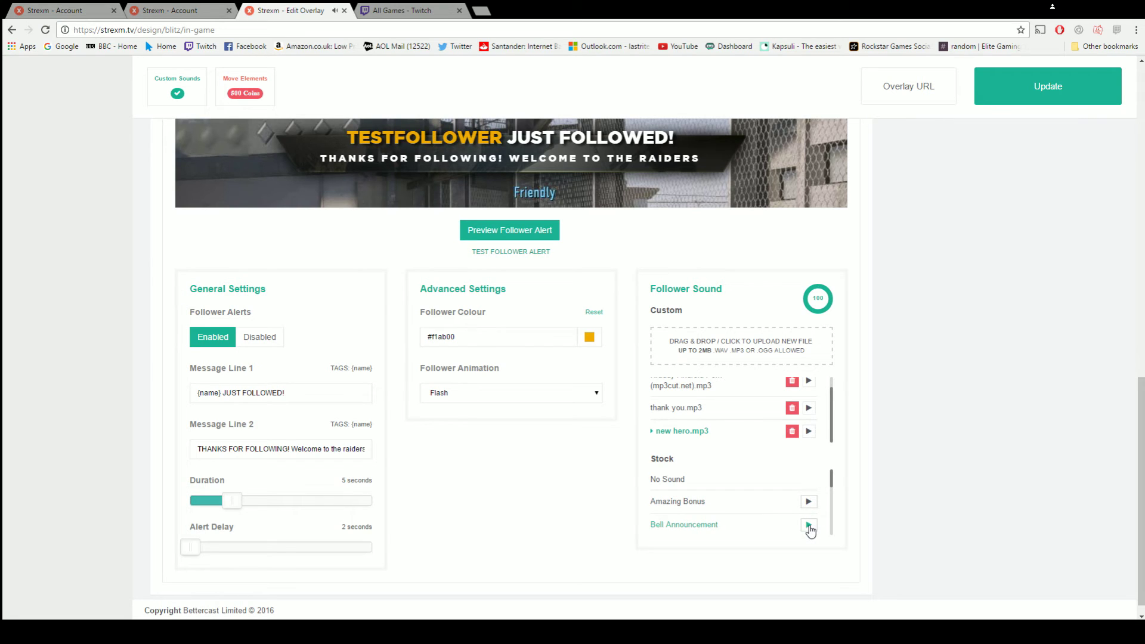
# Enable Cut Mode beside the Unique Overlay Link at the top of the page
pyautogui.scroll(4, 865, 432)
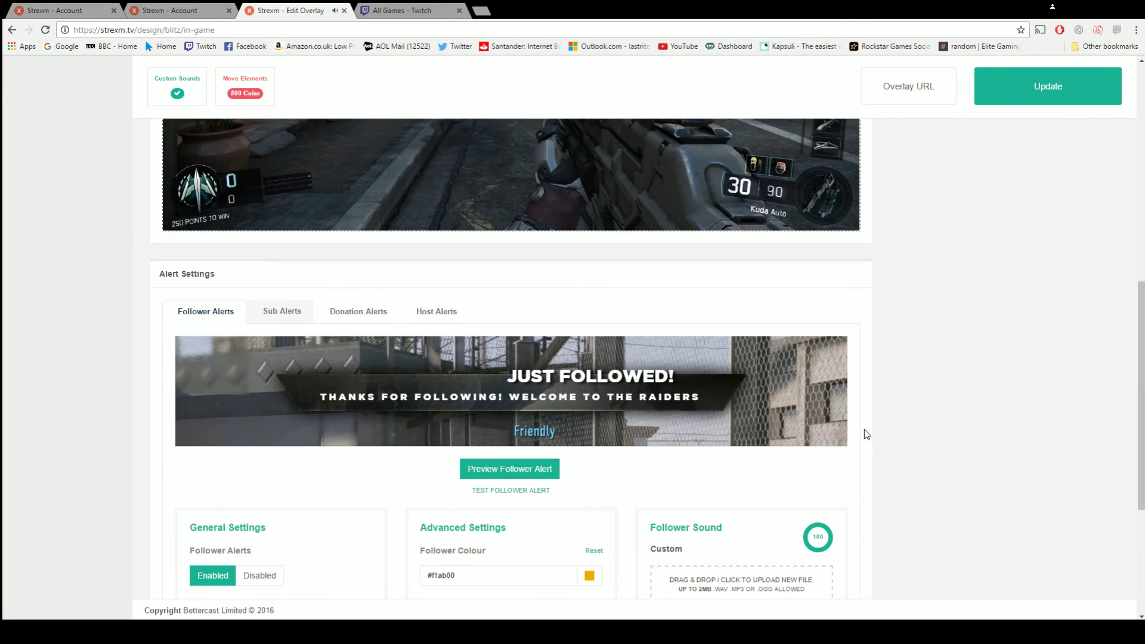
pyautogui.scroll(6, 866, 434)
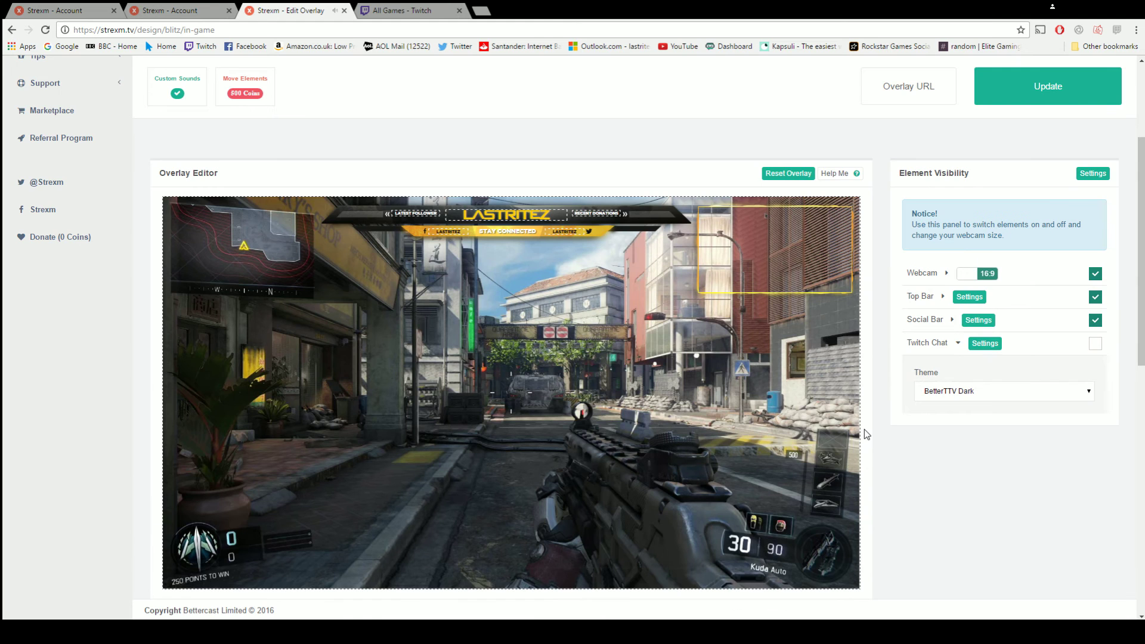
pyautogui.scroll(-1, 865, 433)
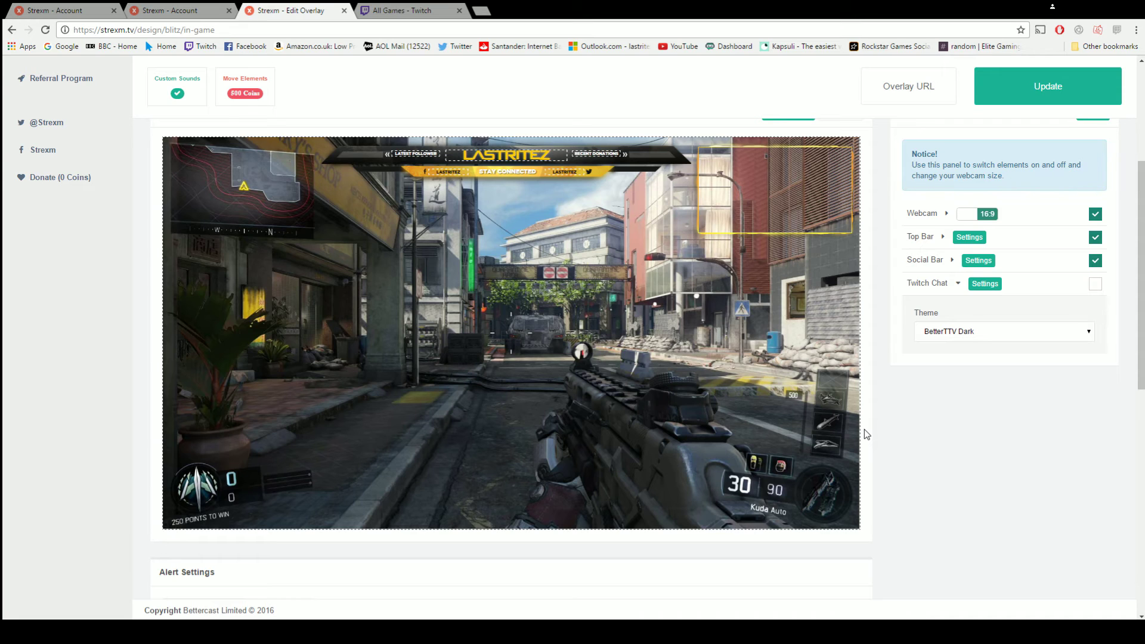
pyautogui.scroll(3, 865, 429)
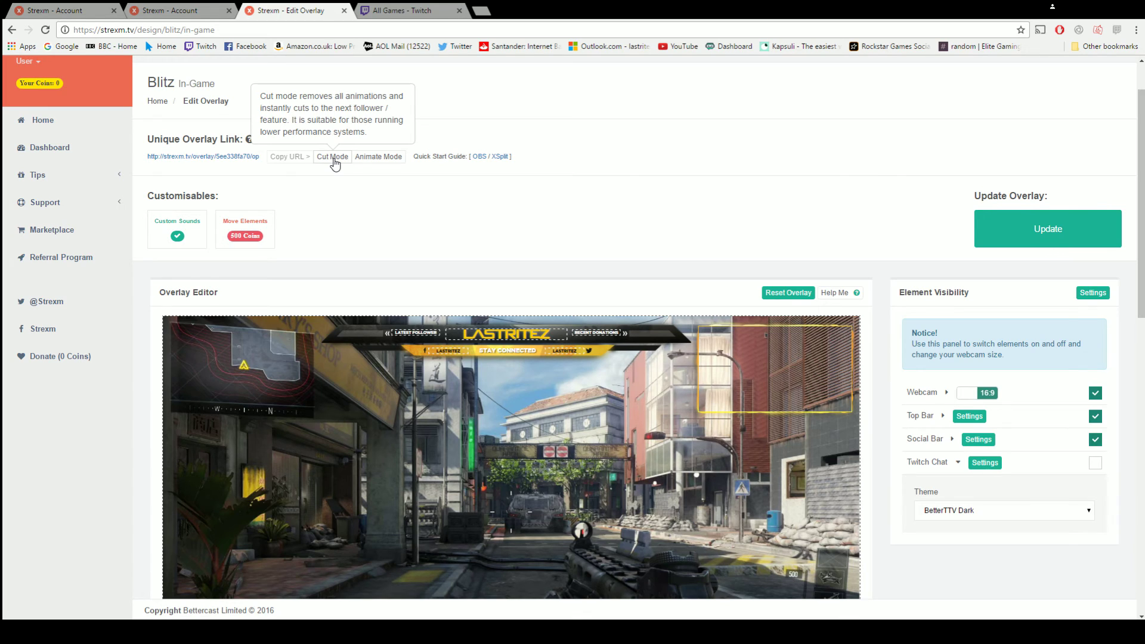
pyautogui.click(335, 163)
pyautogui.scroll(1, 609, 174)
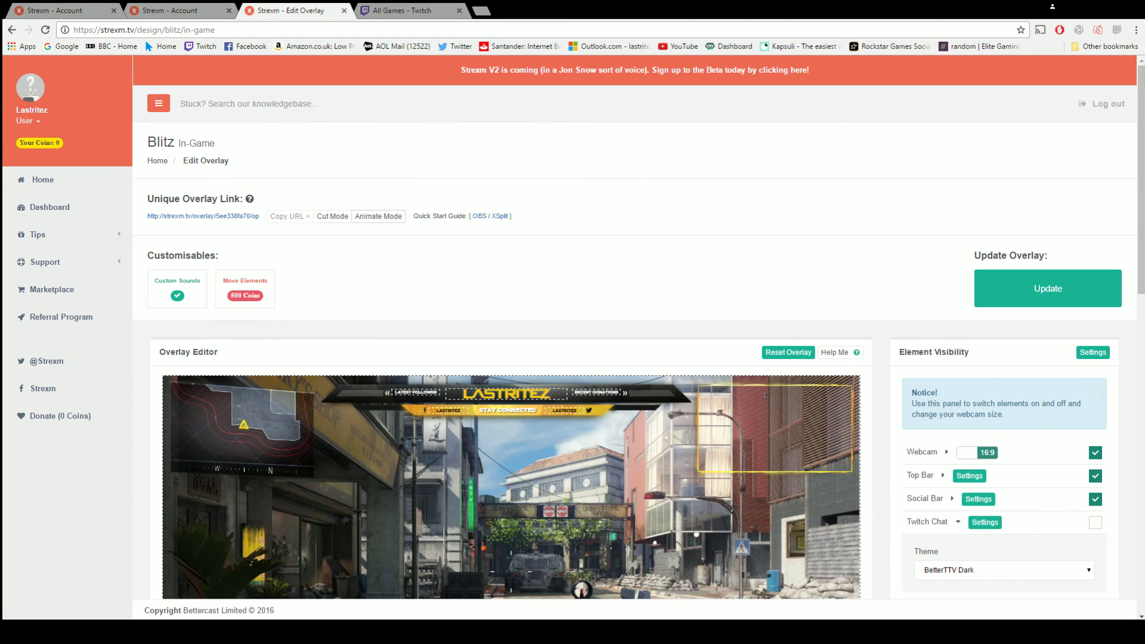
# In XSplit, turn on the Window region capture and select the Desktop region source
pyautogui.hotkey('alt', 'Tab')
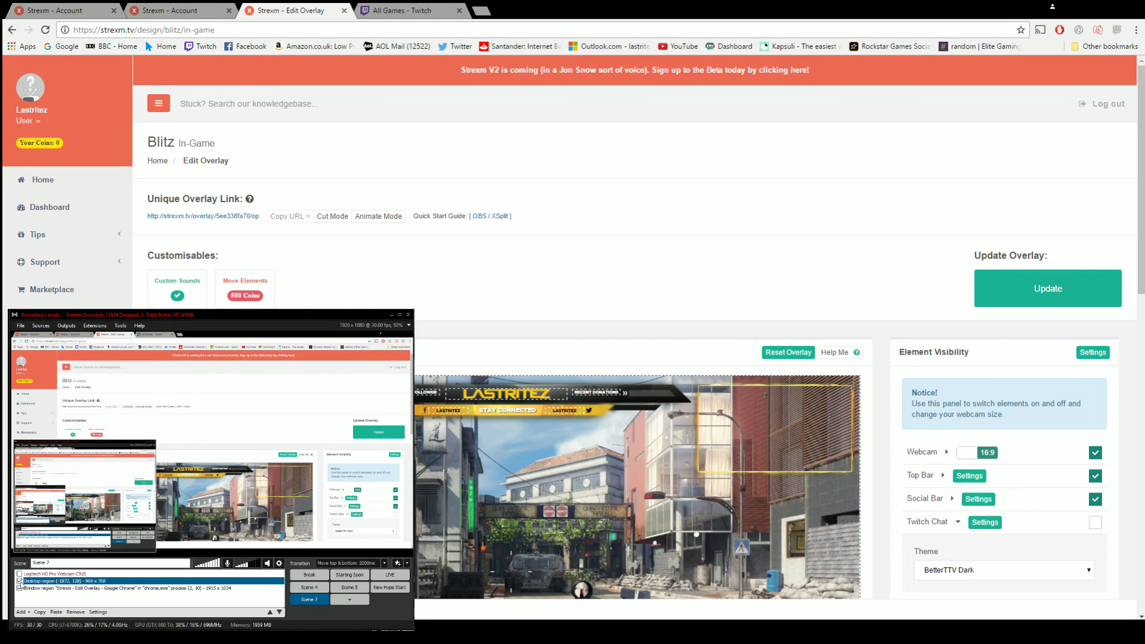
pyautogui.click(19, 588)
pyautogui.moveTo(271, 314); pyautogui.dragTo(270, 271)
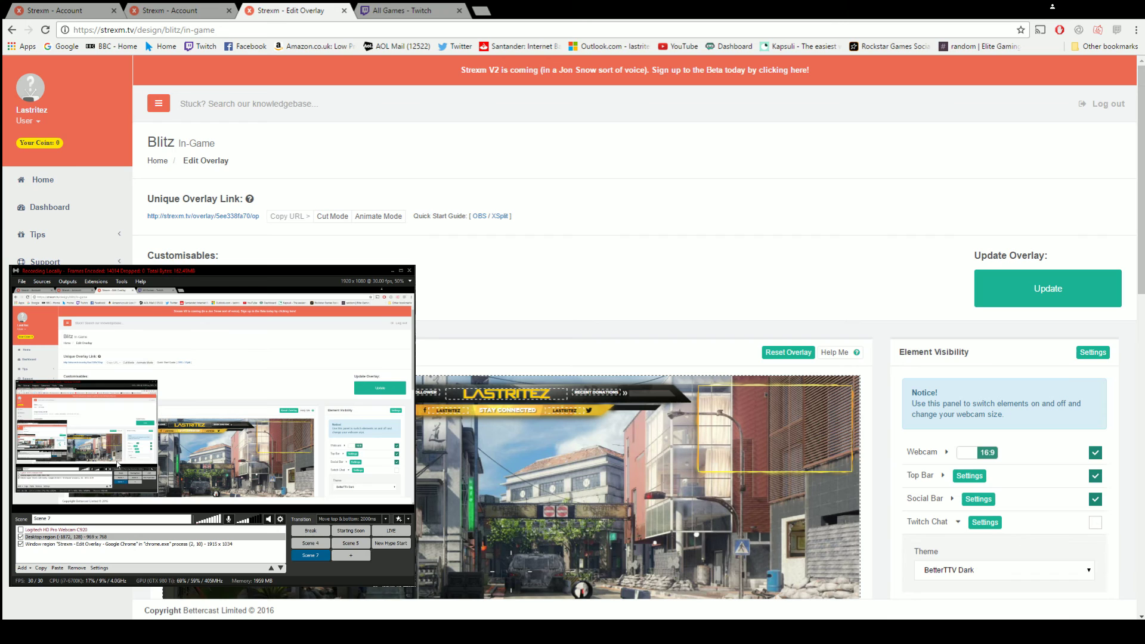
pyautogui.click(60, 536)
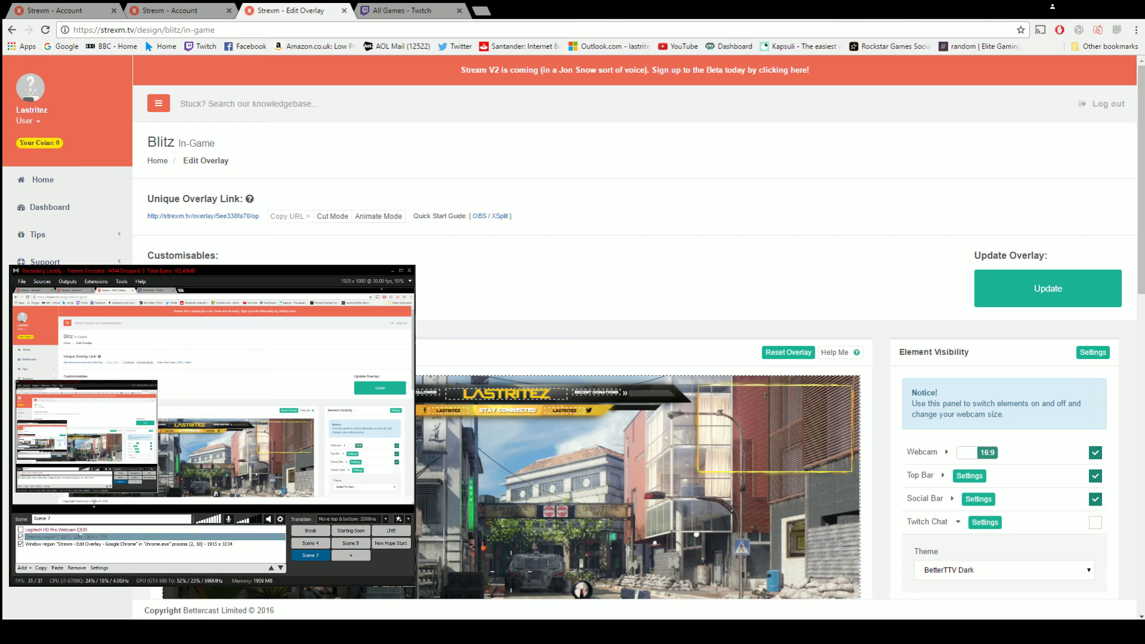
# Add a Webpage URL source using the pasted Strexm overlay link
pyautogui.click(22, 568)
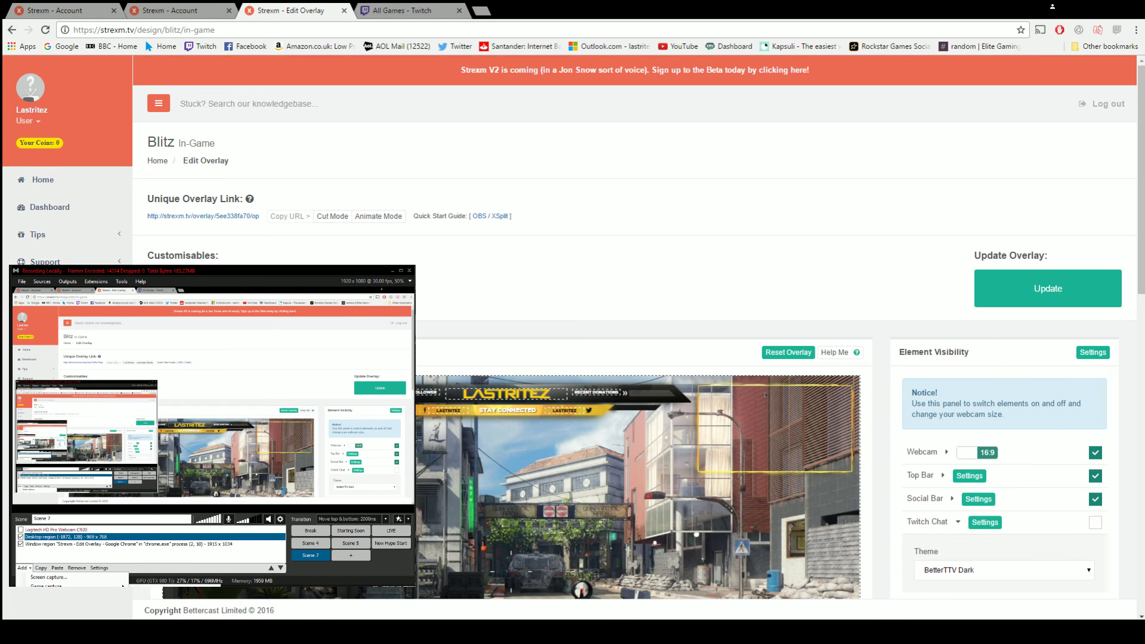
pyautogui.click(48, 586)
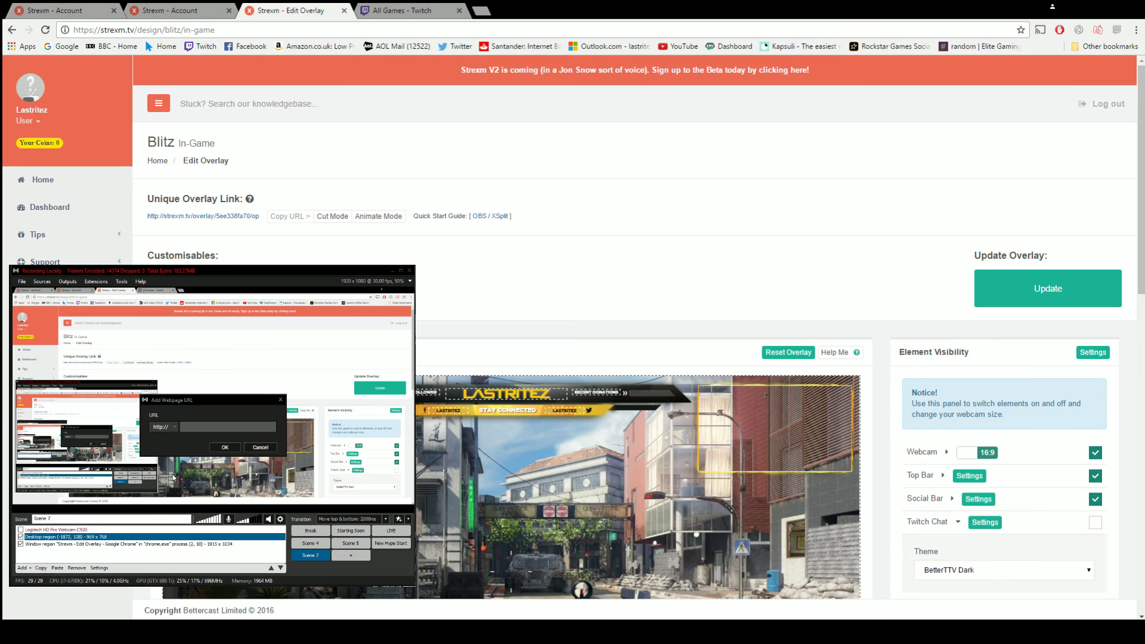
pyautogui.write('strexm.tv/overlay/5ee338fa70/op')
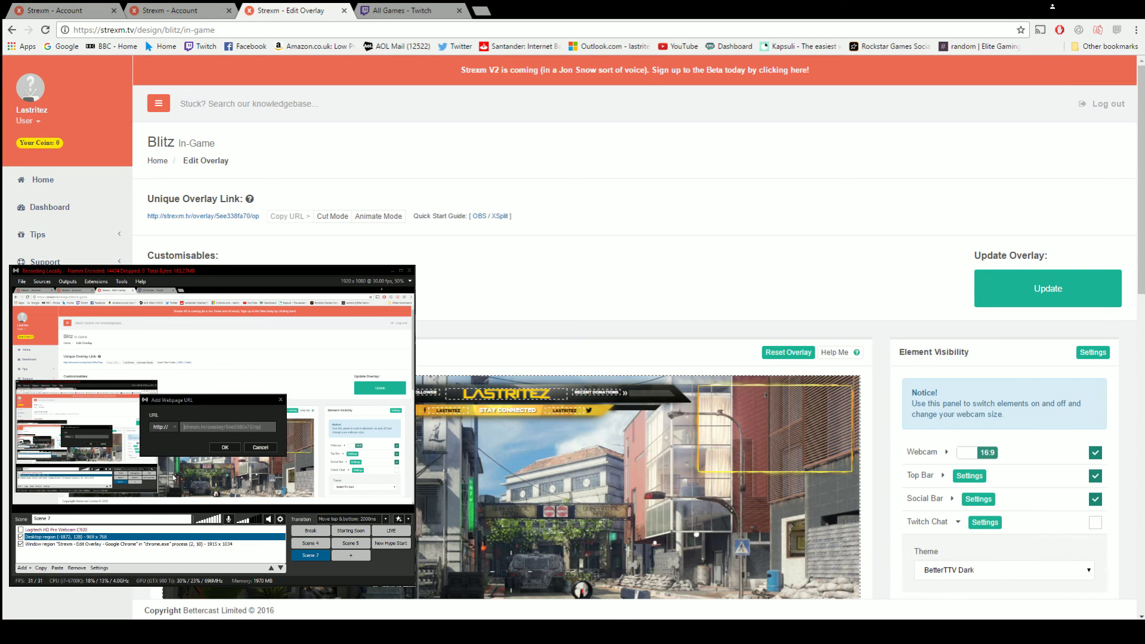
pyautogui.click(224, 448)
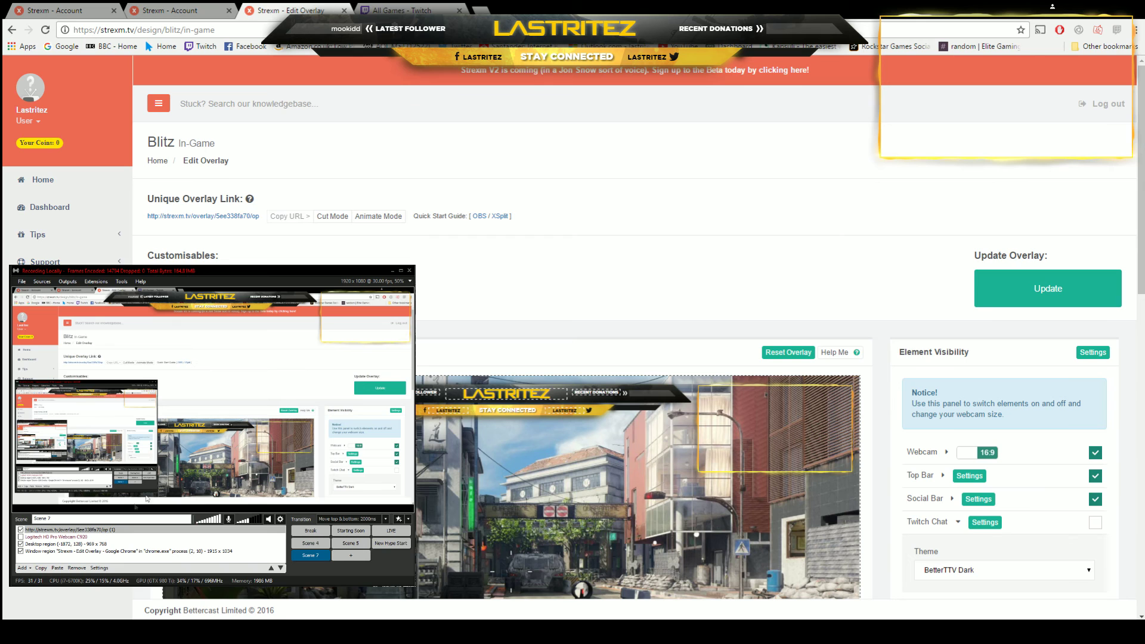
# Enable the Logitech HD Pro Webcam C920 and shrink it into the overlay's top-right frame
pyautogui.click(20, 537)
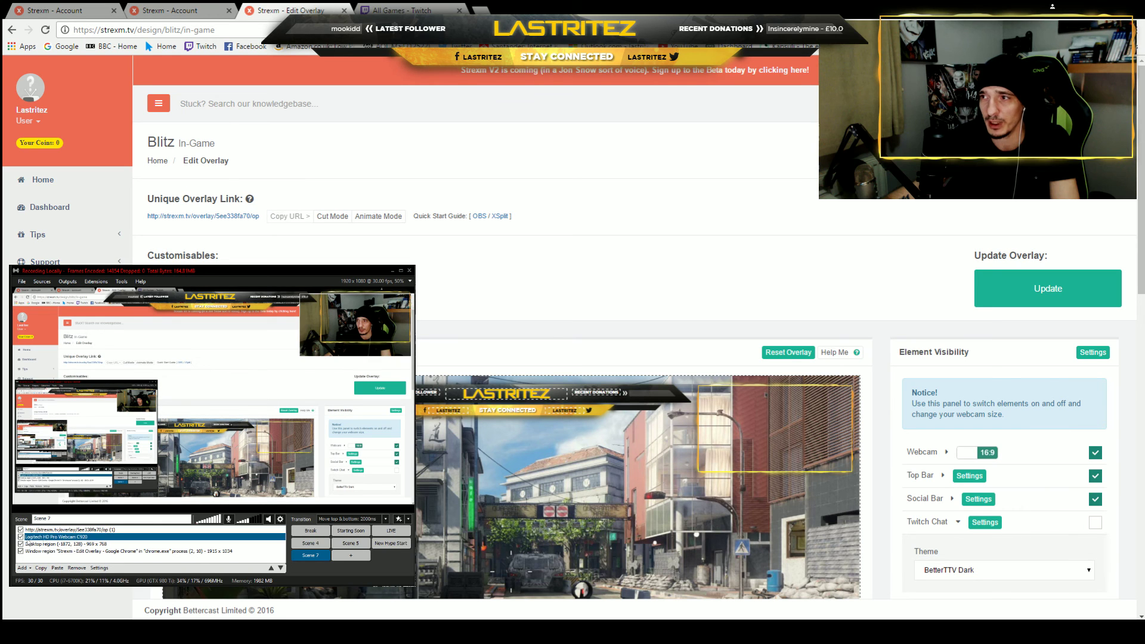
pyautogui.click(360, 322)
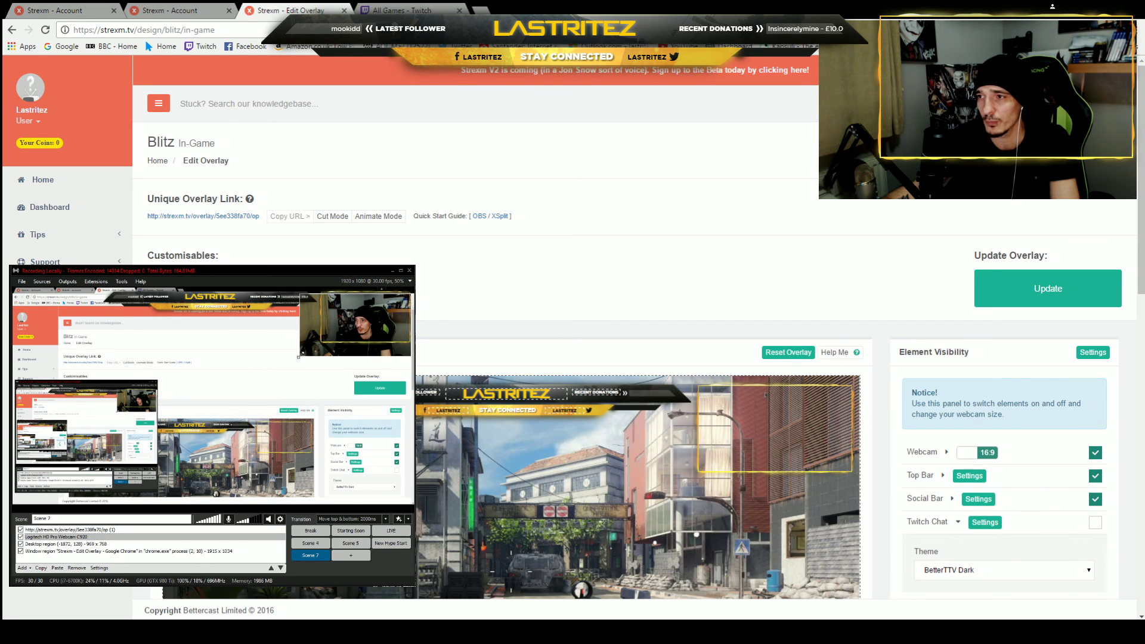
pyautogui.moveTo(299, 356); pyautogui.dragTo(321, 344)
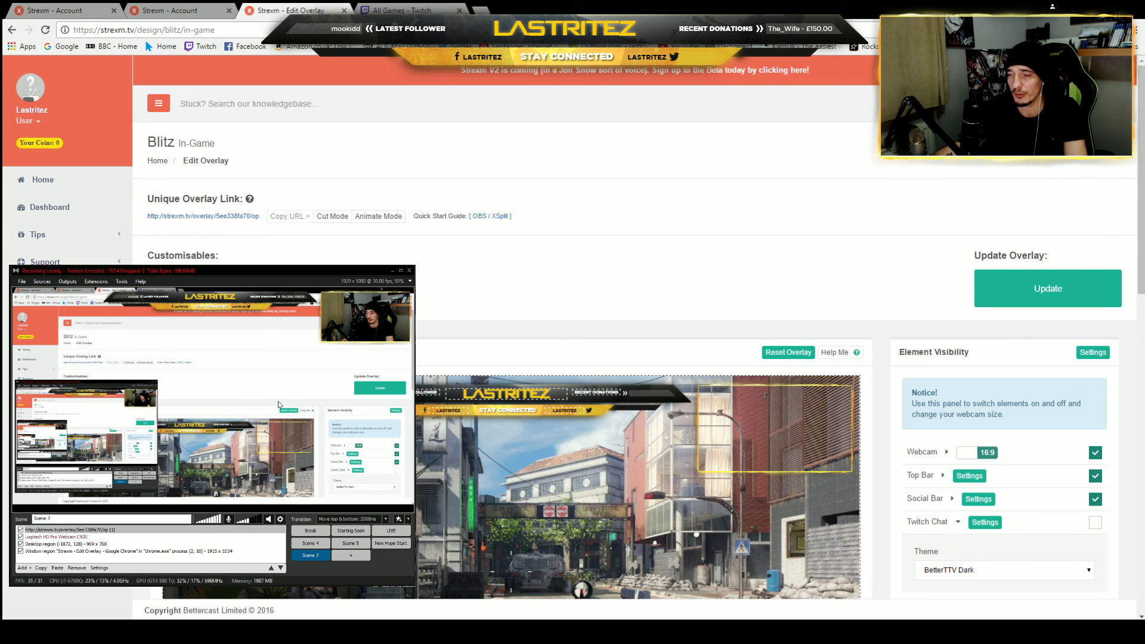
pyautogui.click(33, 536)
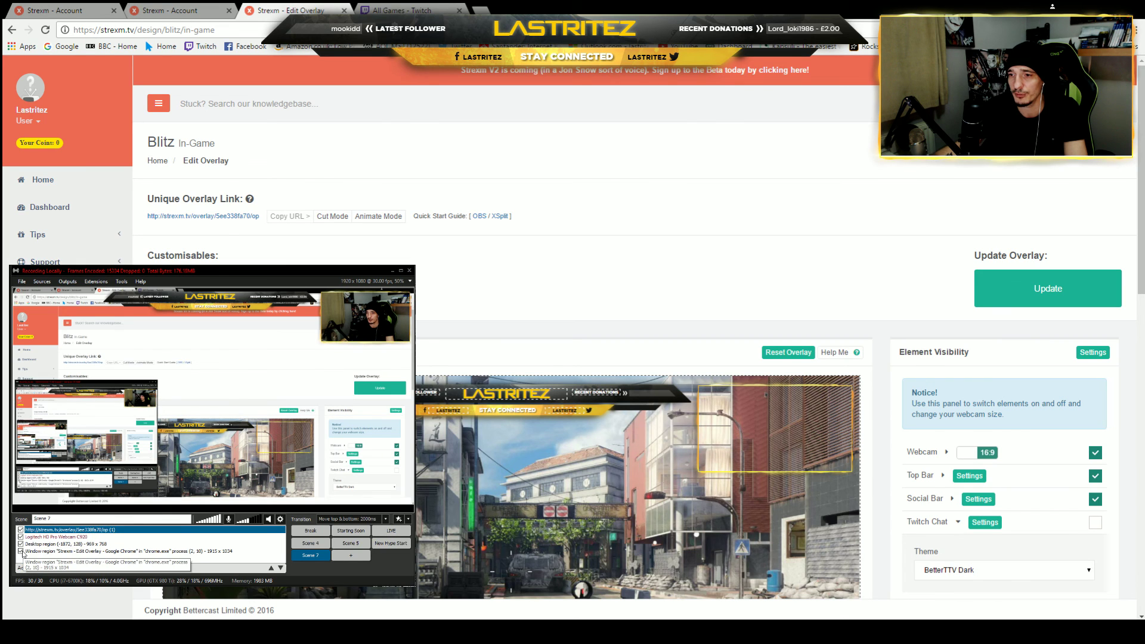
# Untick the Window region and Desktop region sources, leaving overlay and webcam on black
pyautogui.click(21, 551)
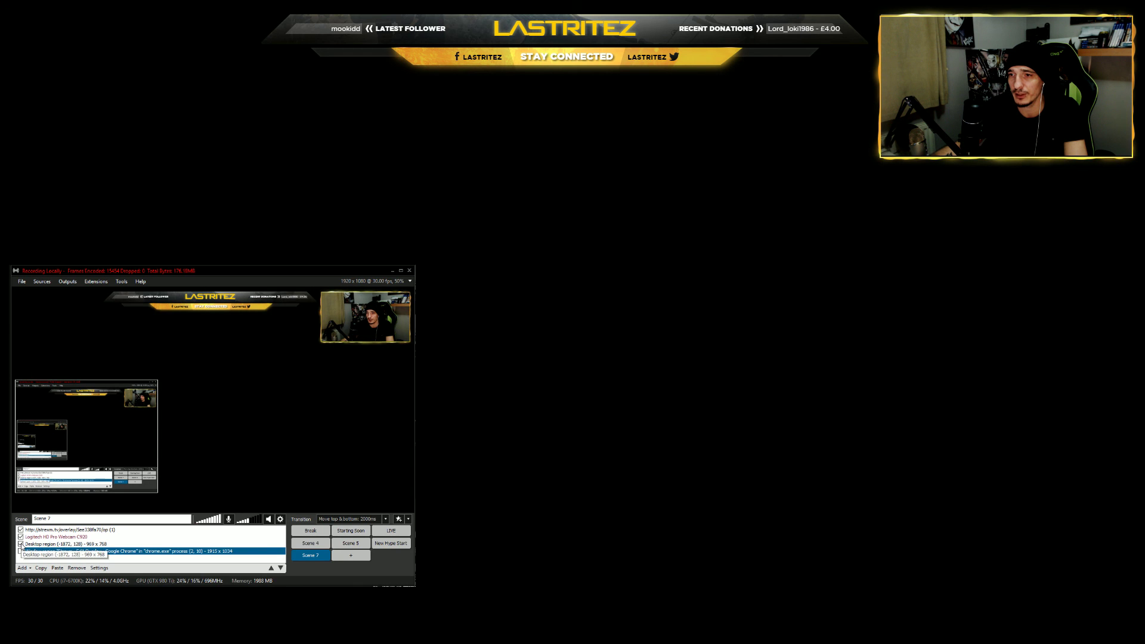
pyautogui.click(21, 544)
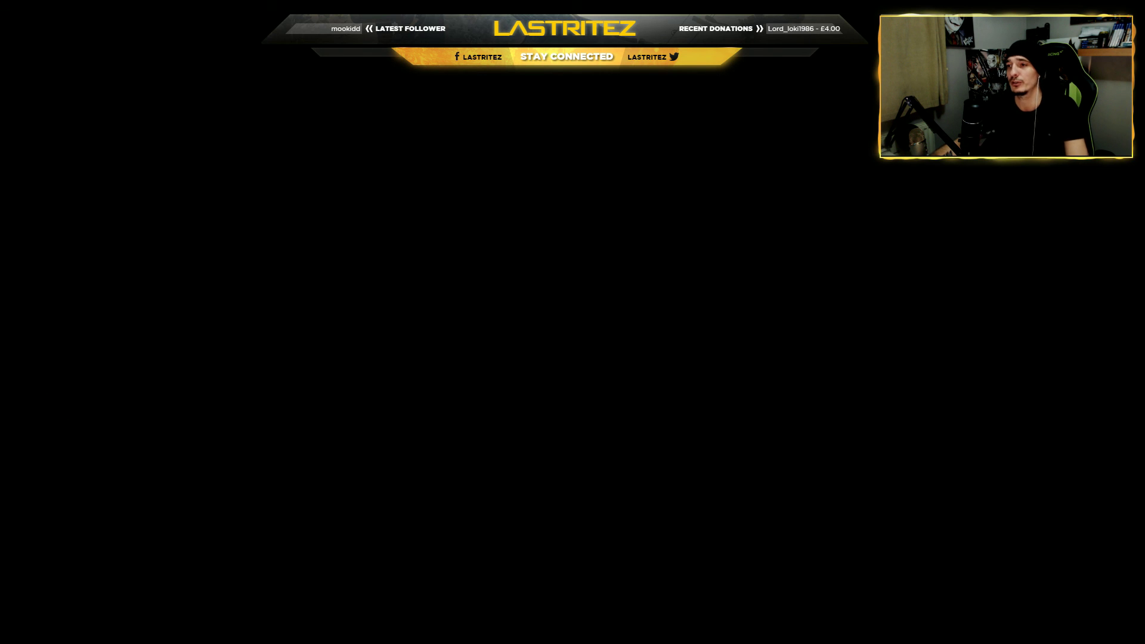